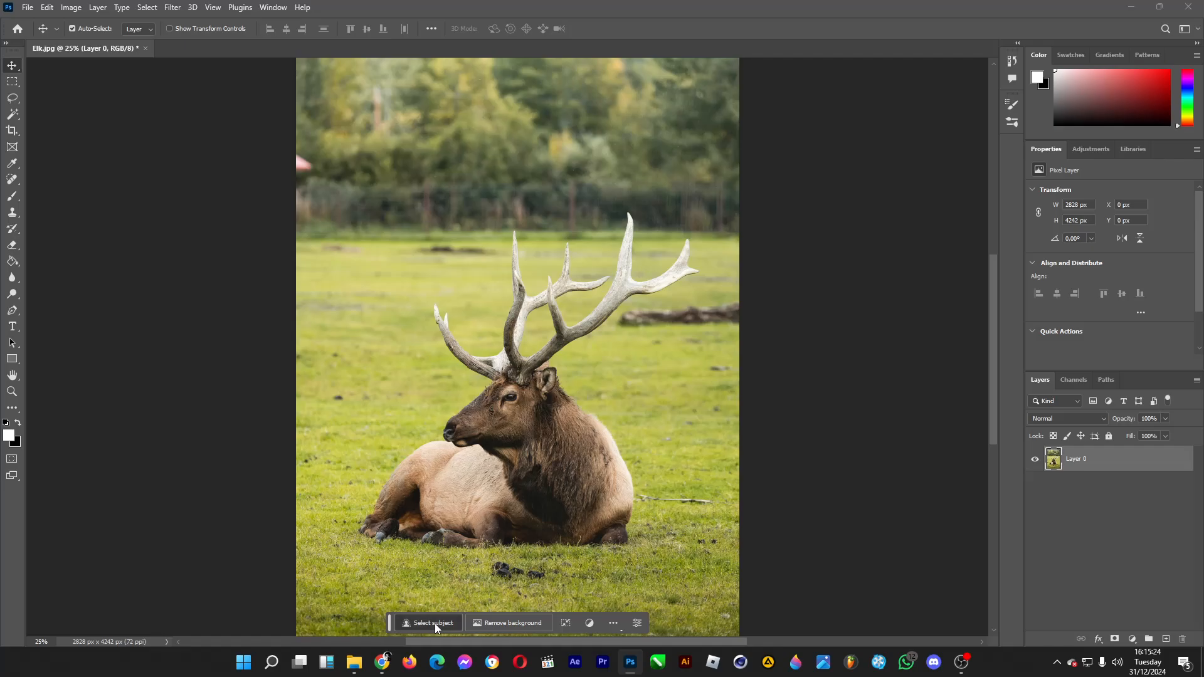
# Step: Select the elk as the subject, copy it onto its own layer, and duplicate that cutout layer
pyautogui.click(434, 623)
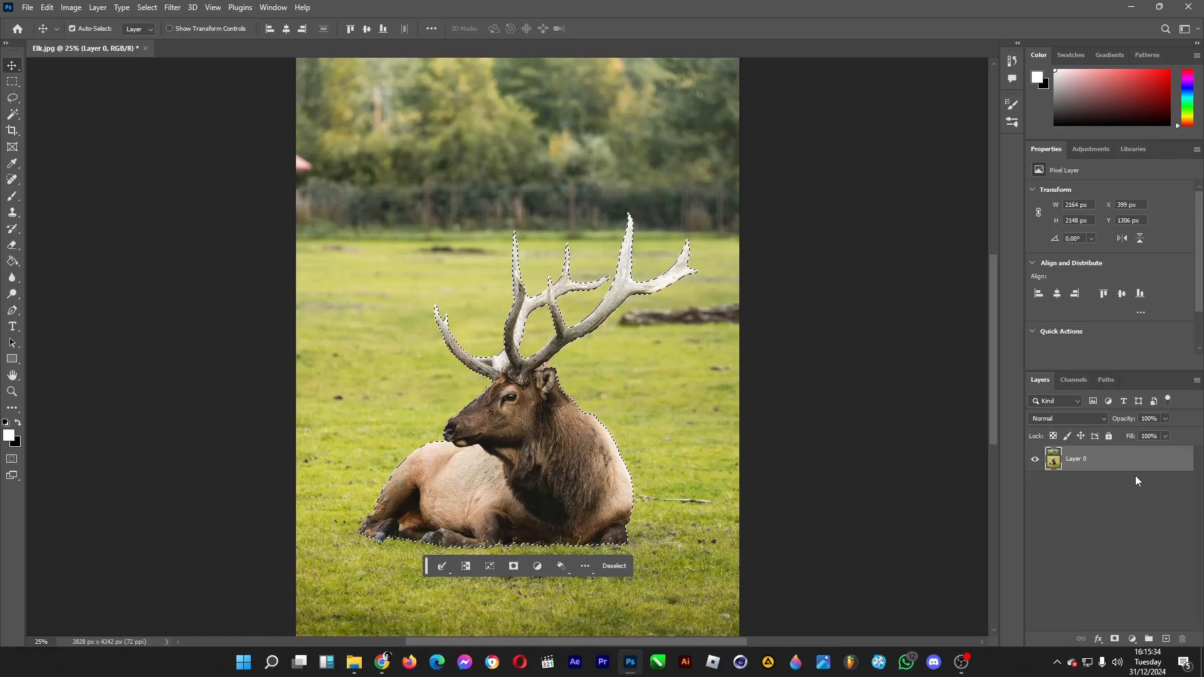
pyautogui.hotkey('ctrl', 'j')
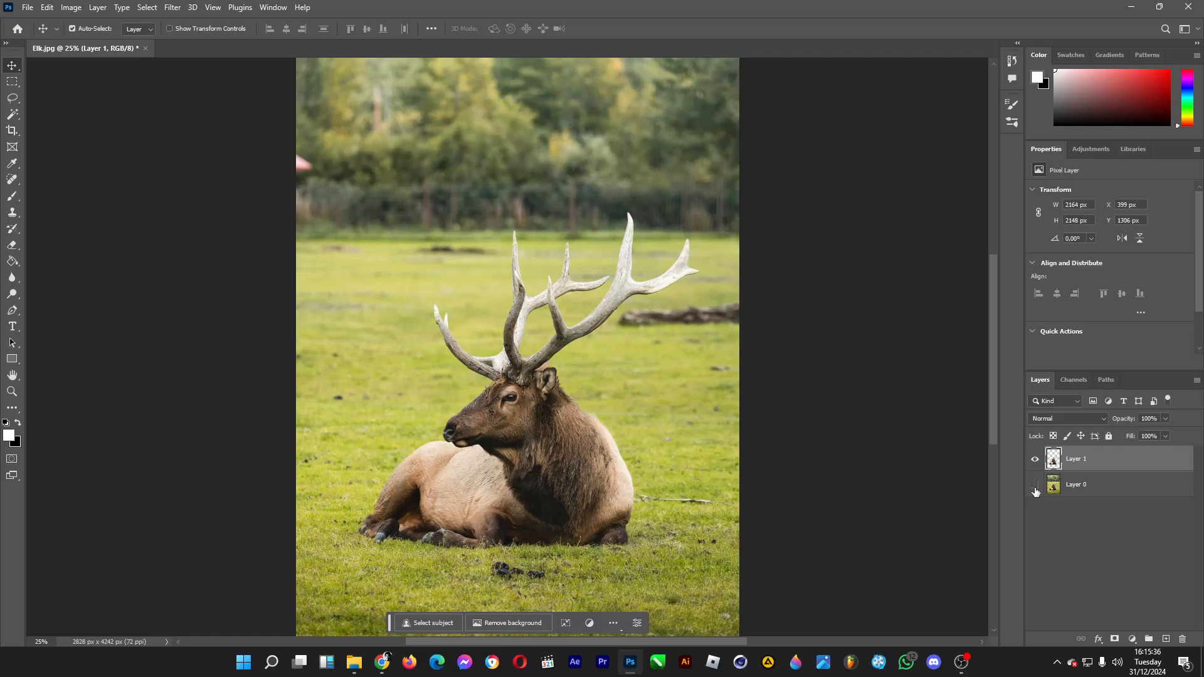
pyautogui.click(1035, 492)
pyautogui.hotkey('ctrl', 'j')
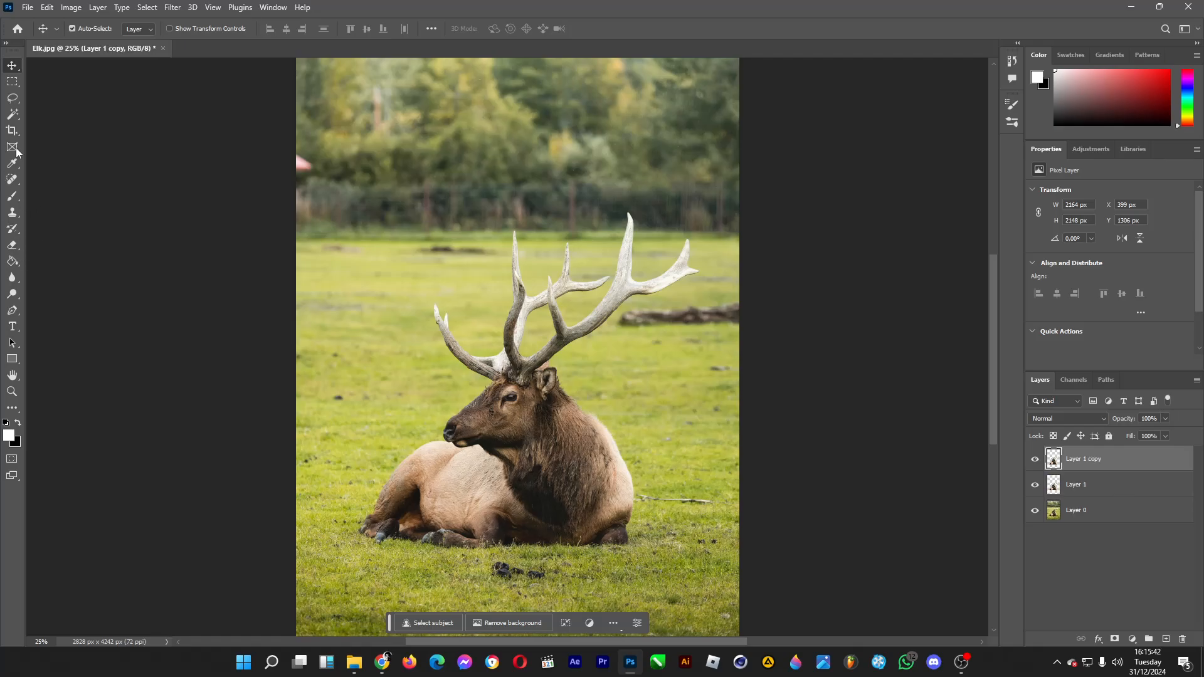
# Step: Hide the original photo in Layer 0 so only the elk cutouts show
pyautogui.click(13, 392)
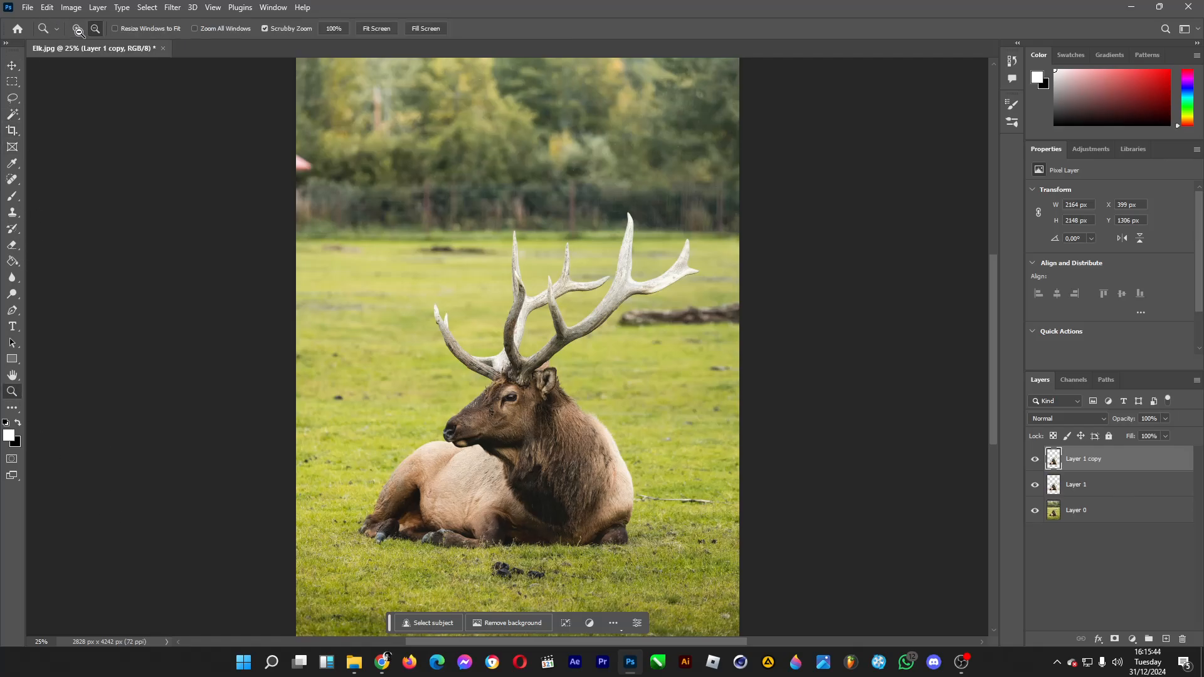
pyautogui.click(508, 456)
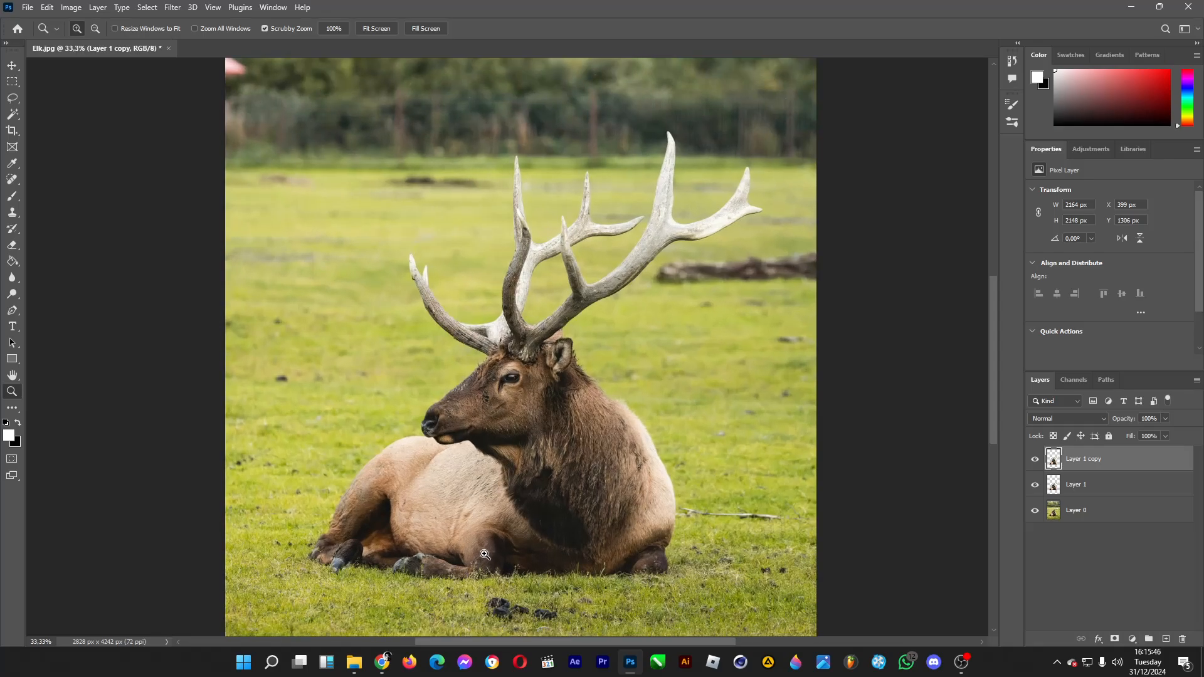
pyautogui.click(508, 456)
pyautogui.click(1035, 512)
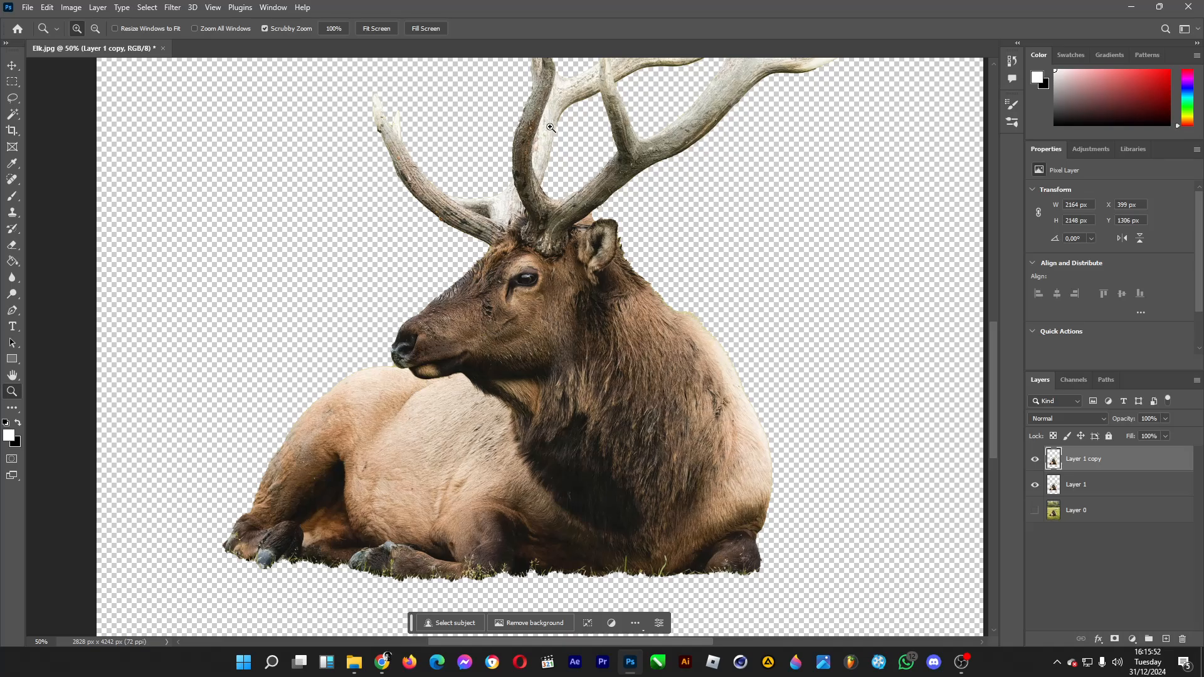
# Step: Lasso the elk's head and body below the antlers on the top cutout layer, delete them, and hide Layer 1
pyautogui.click(12, 99)
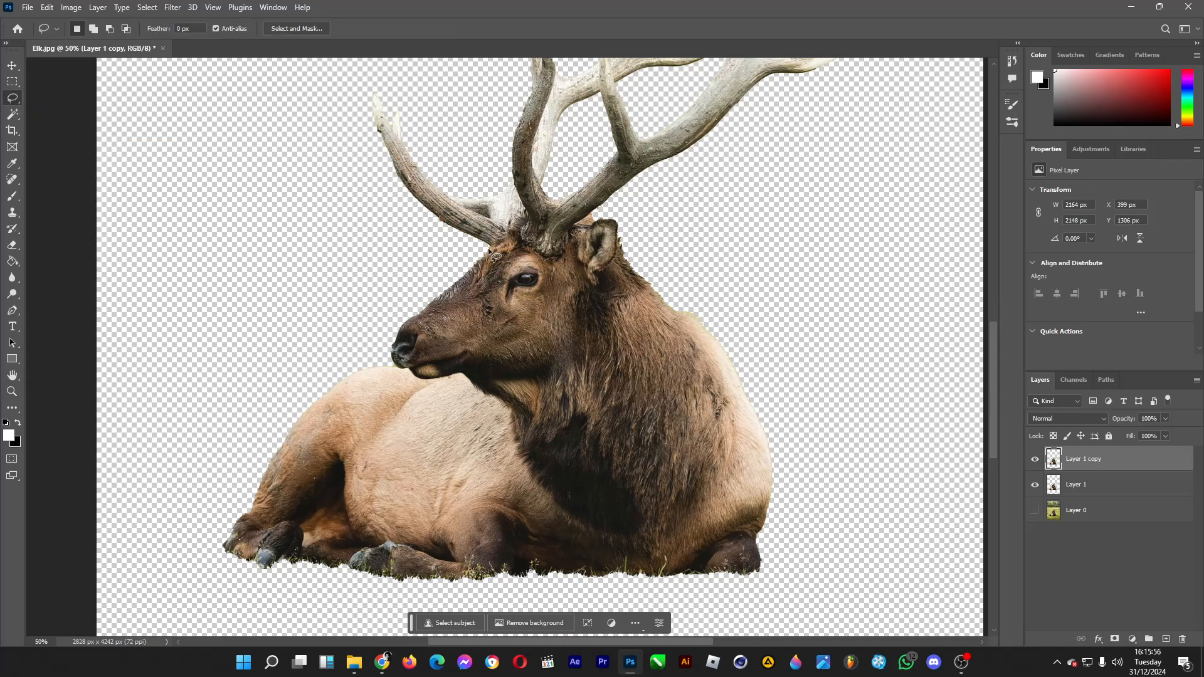
pyautogui.moveTo(489, 248)
pyautogui.mouseDown()
pyautogui.moveTo(528, 215)
pyautogui.moveTo(521, 240)
pyautogui.moveTo(551, 258)
pyautogui.moveTo(593, 213)
pyautogui.mouseUp()
pyautogui.hotkey('ctrl', 'd')
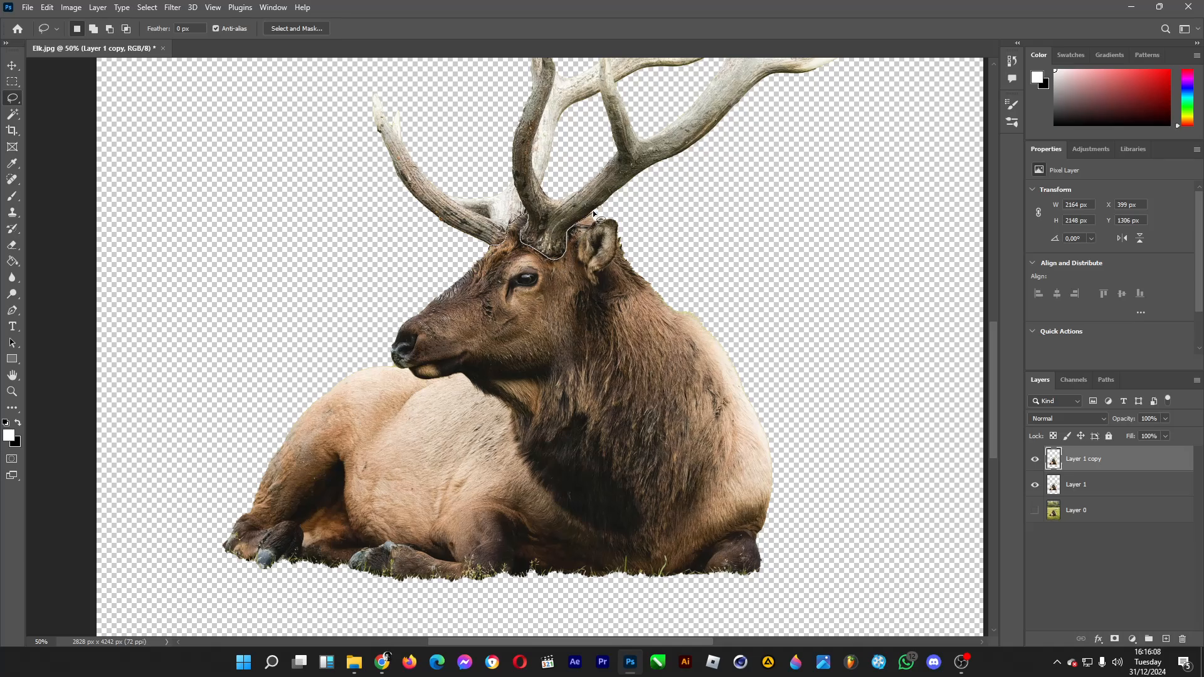
pyautogui.moveTo(681, 202)
pyautogui.mouseDown()
pyautogui.moveTo(860, 592)
pyautogui.moveTo(94, 630)
pyautogui.moveTo(352, 269)
pyautogui.mouseUp()
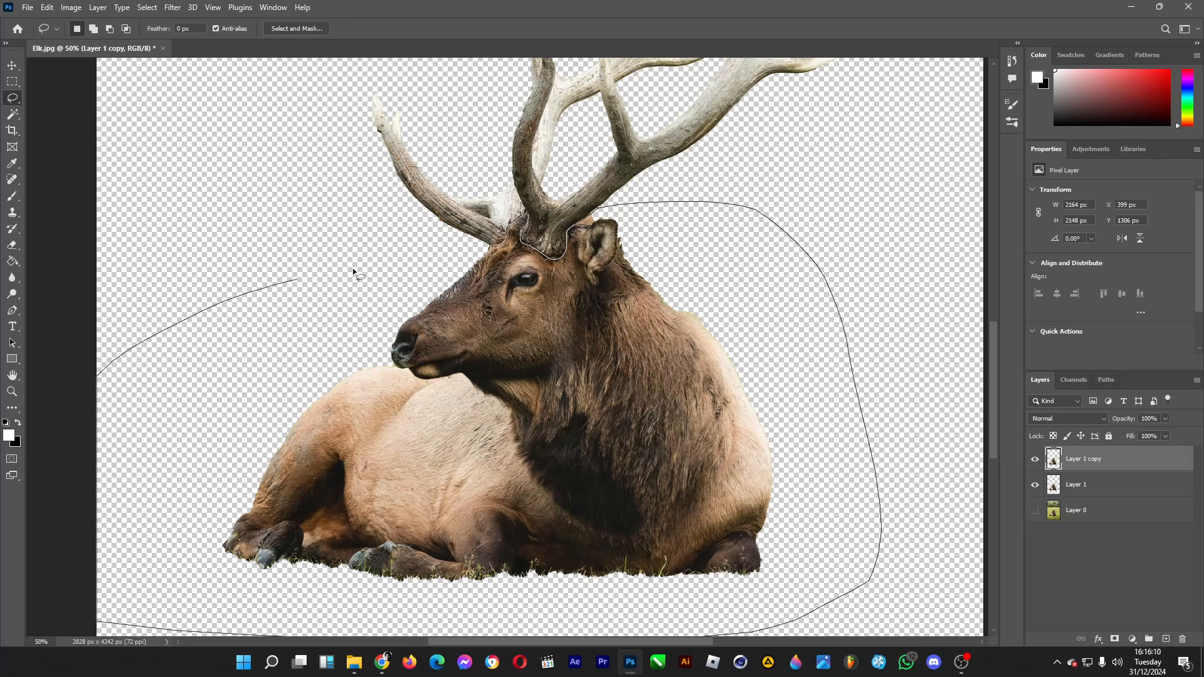
pyautogui.moveTo(442, 257); pyautogui.dragTo(444, 257)
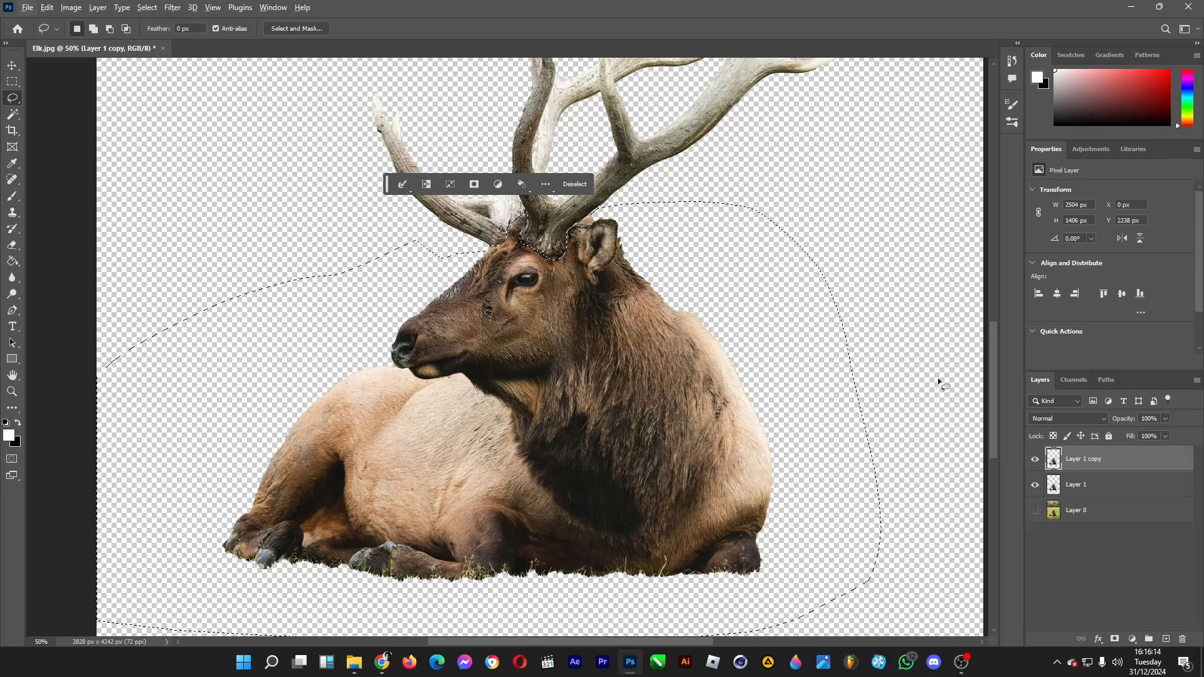
pyautogui.press('Delete')
pyautogui.click(1035, 484)
pyautogui.hotkey('ctrl', 'd')
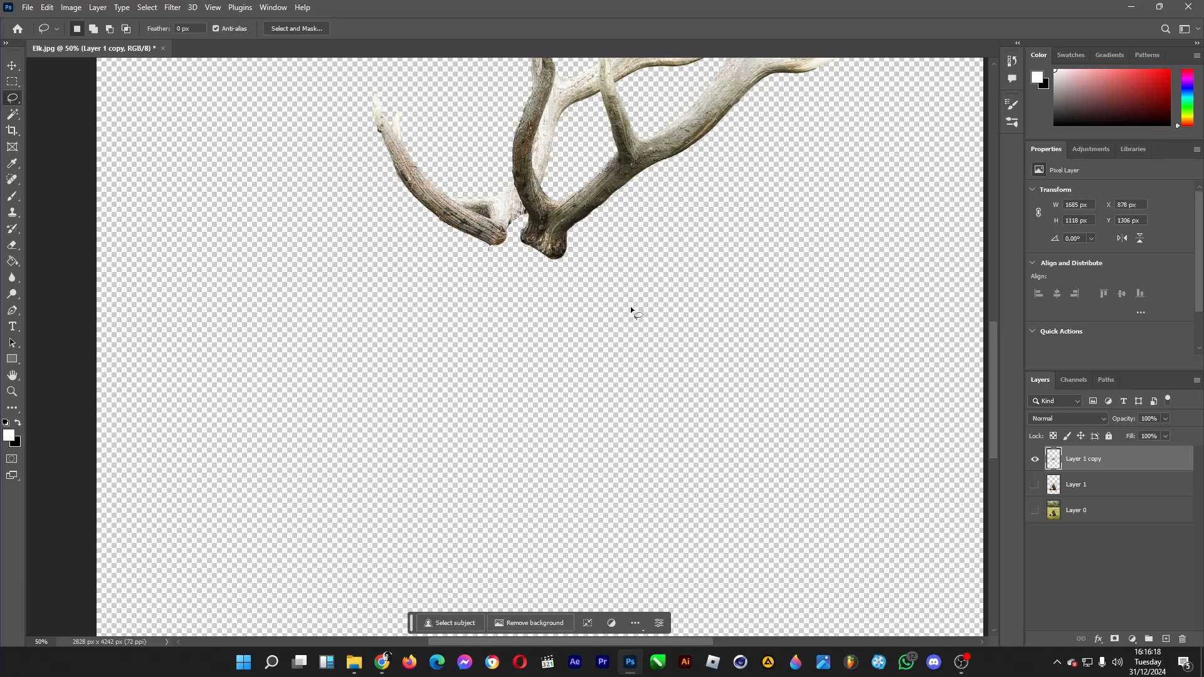
# Step: Trim the antlers' edge fringe using a Magic Wand selection of the surrounding empty area, feathered by 1 pixel
pyautogui.scroll(4, 645, 324)
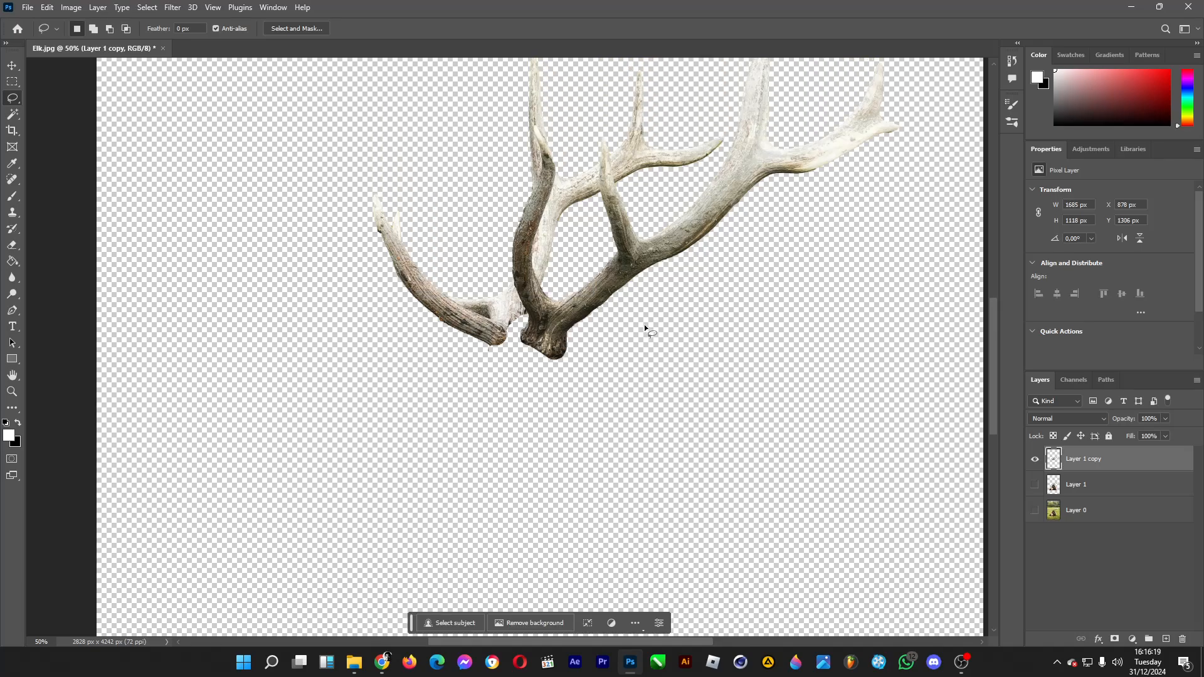
pyautogui.click(12, 114)
pyautogui.click(683, 430)
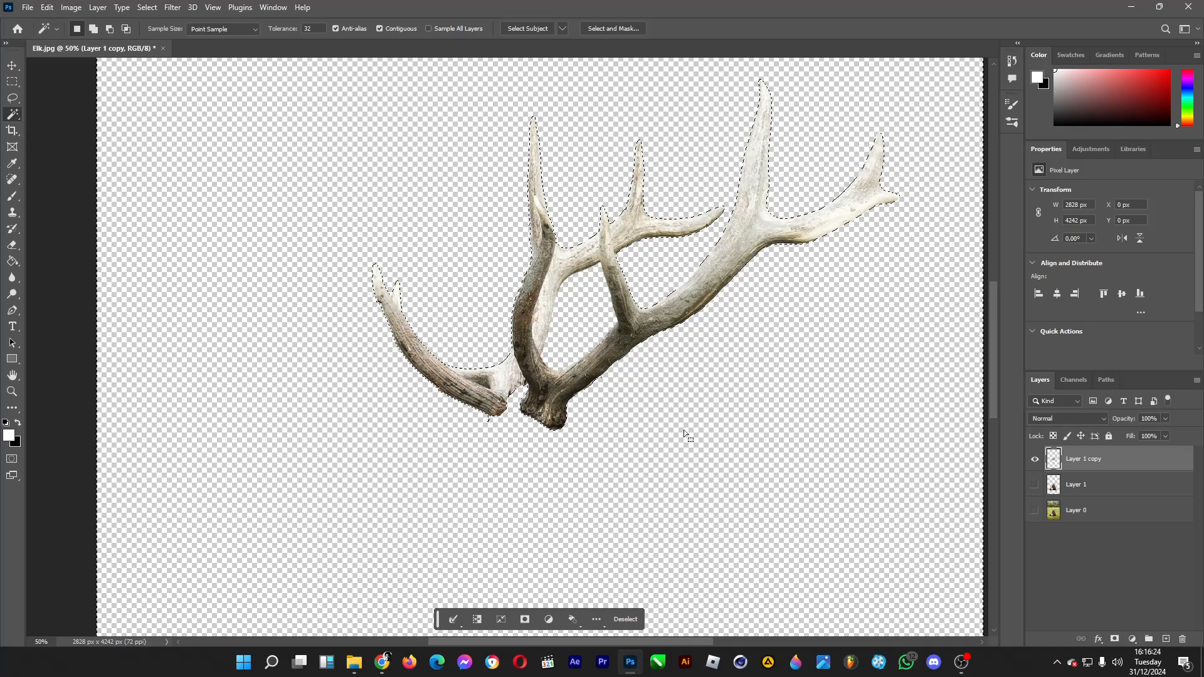
pyautogui.press('shift')
pyautogui.hotkey('shift', 'F6')
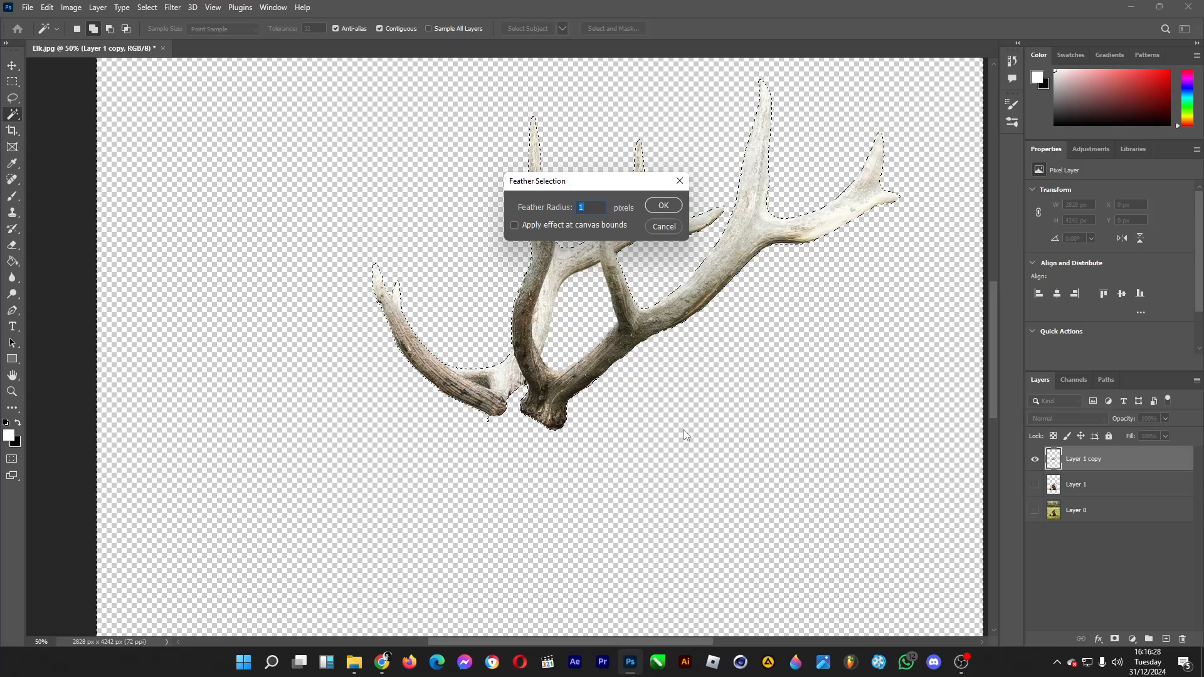
pyautogui.press('Return')
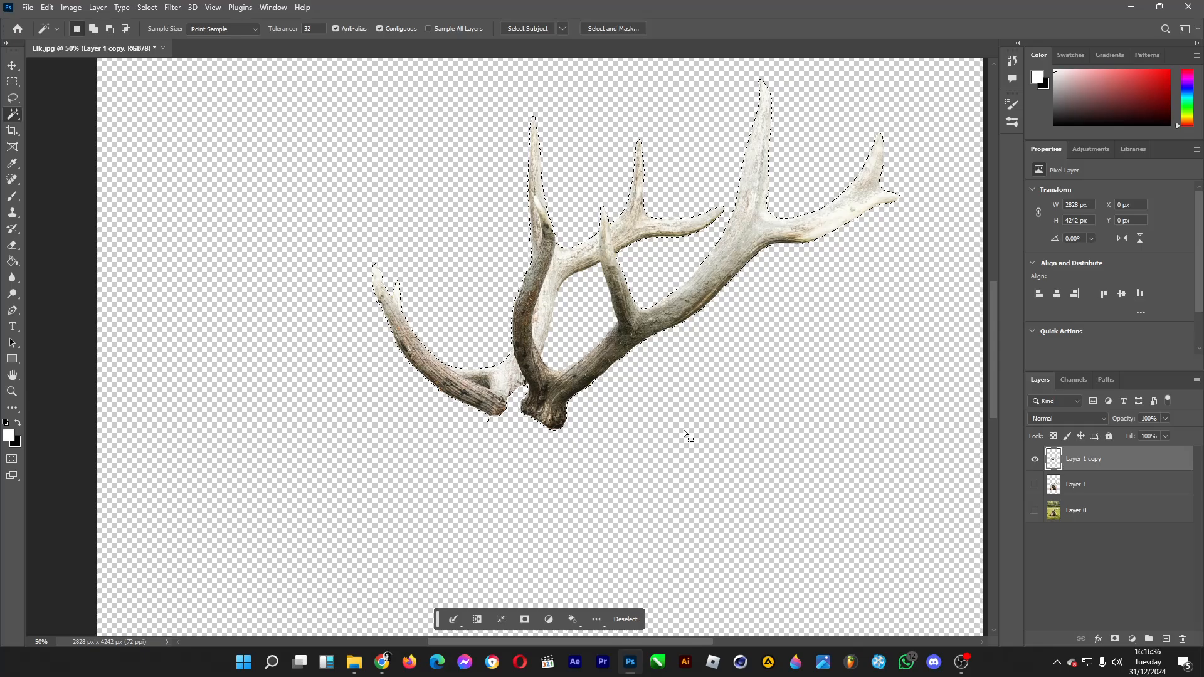
# Step: Show Layer 0 again, clear the selection, and duplicate the original photo layer
pyautogui.click(1036, 511)
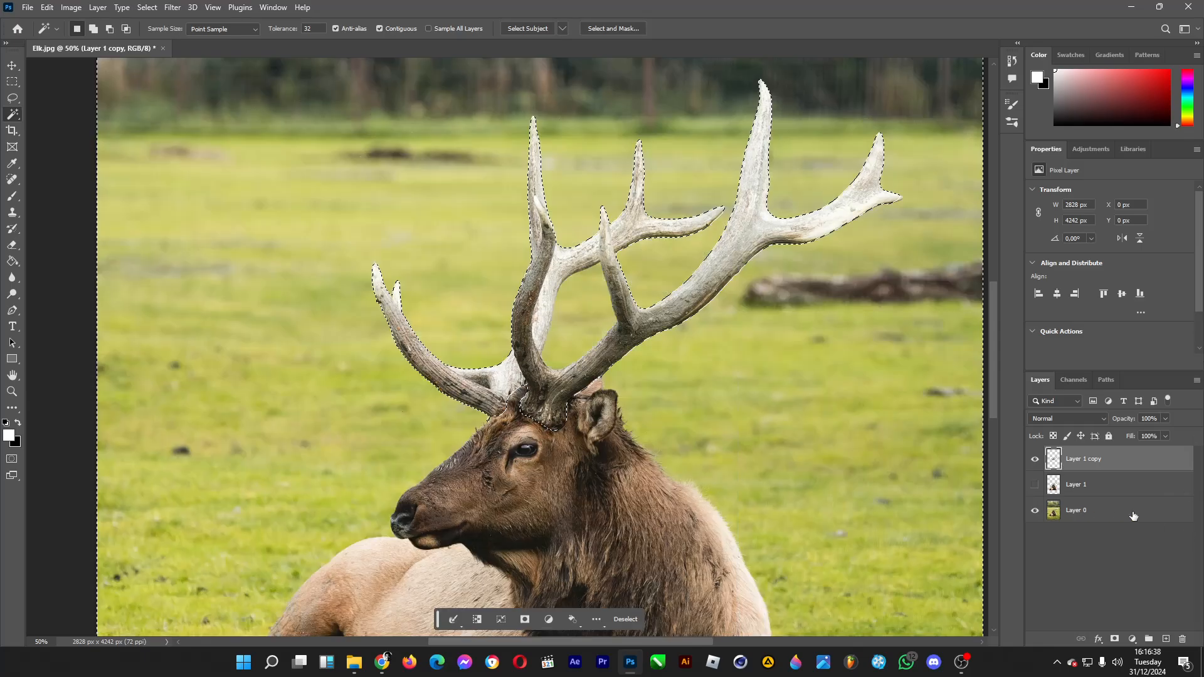
pyautogui.click(1133, 516)
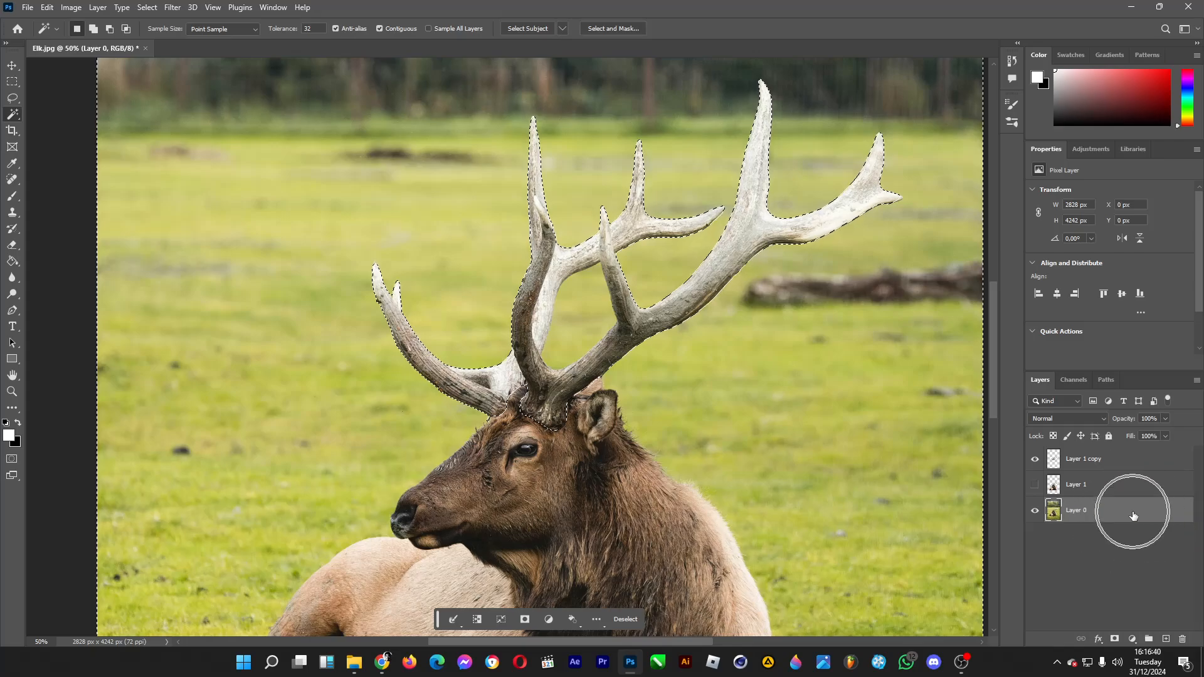
pyautogui.click(12, 66)
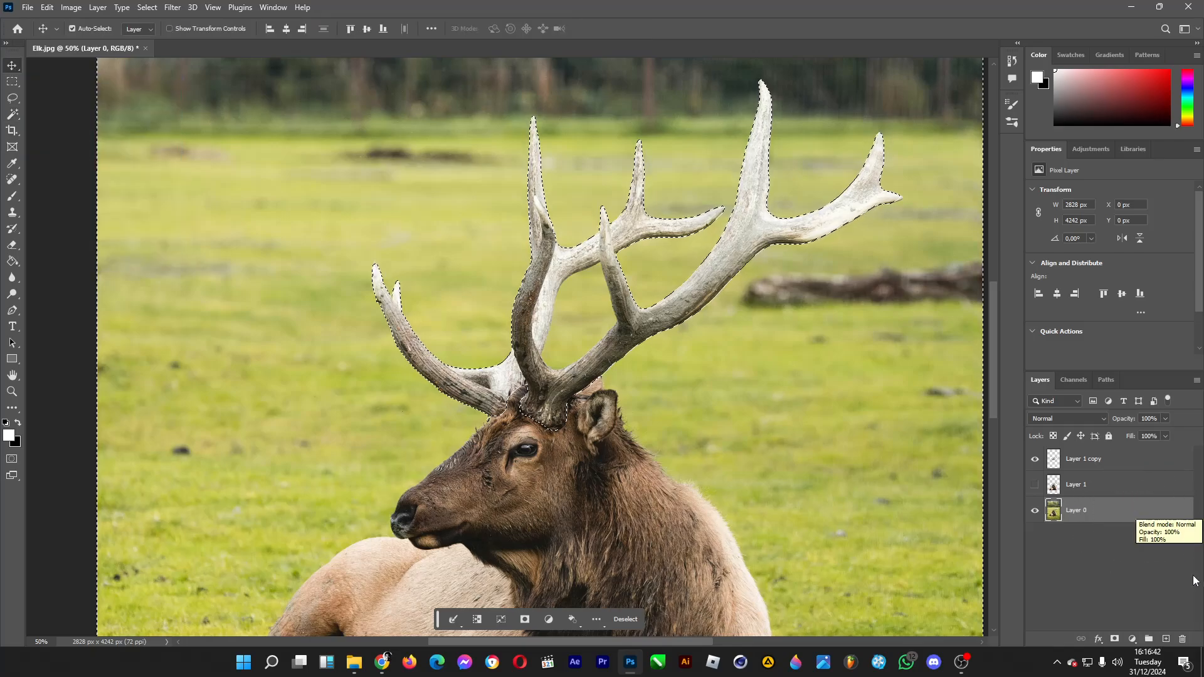
pyautogui.click(1152, 575)
pyautogui.click(16, 81)
pyautogui.click(27, 80)
pyautogui.click(11, 66)
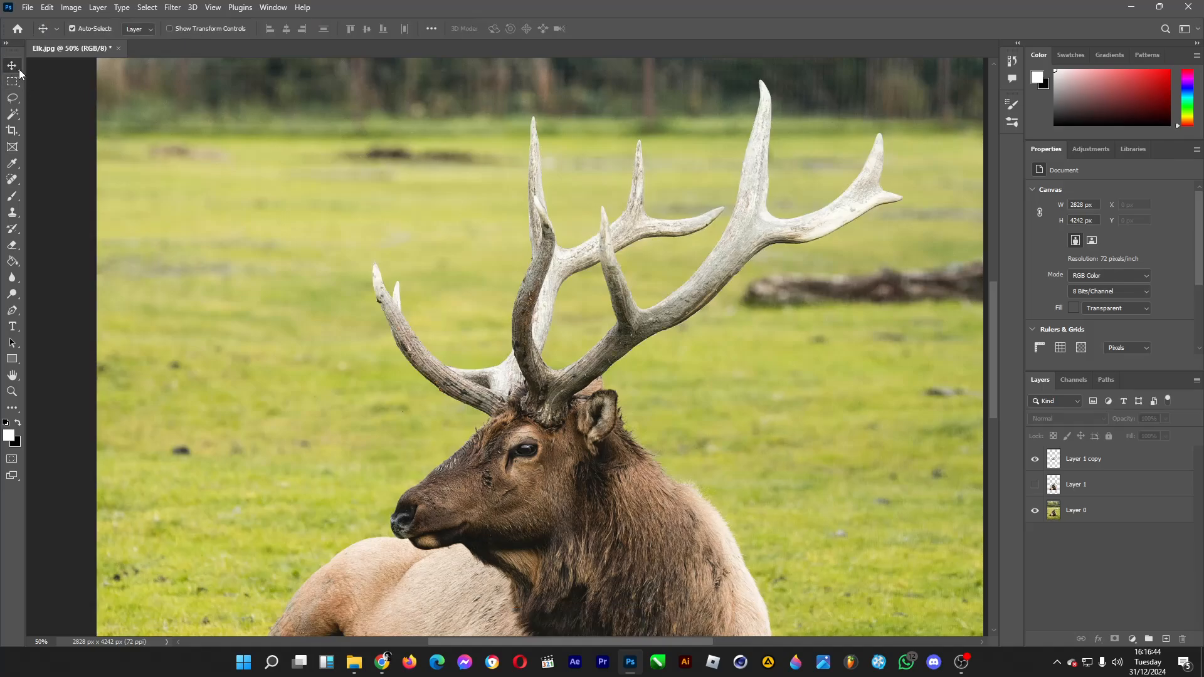
pyautogui.click(1121, 512)
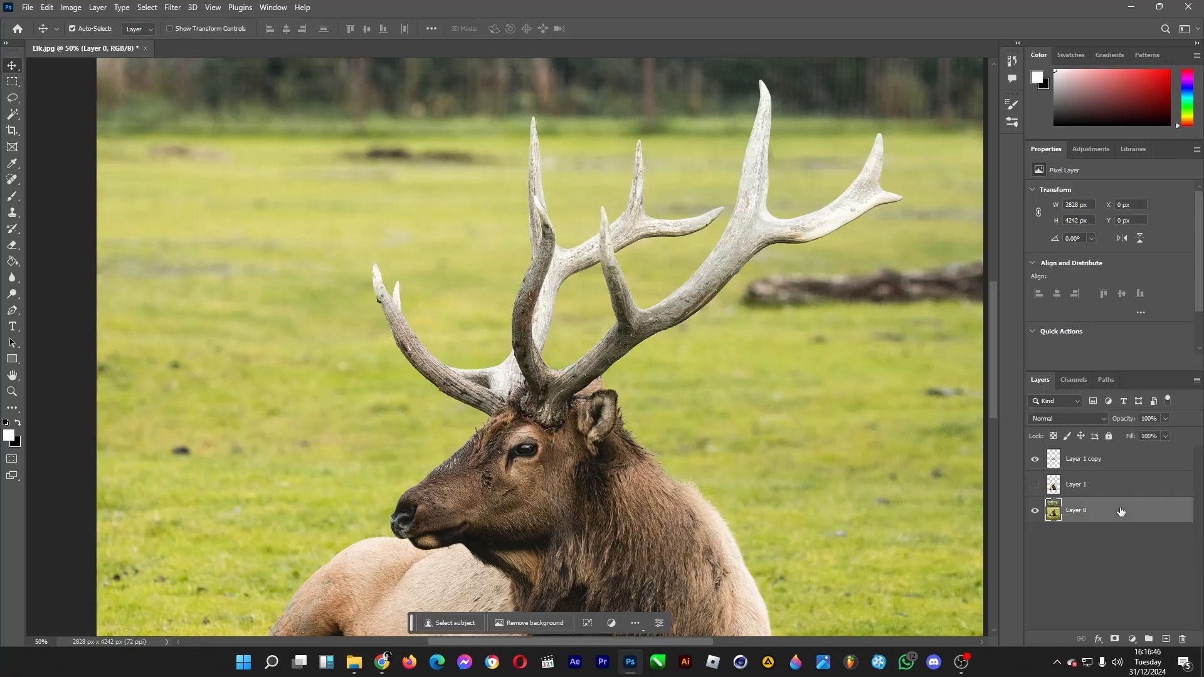
pyautogui.hotkey('ctrl', 'j')
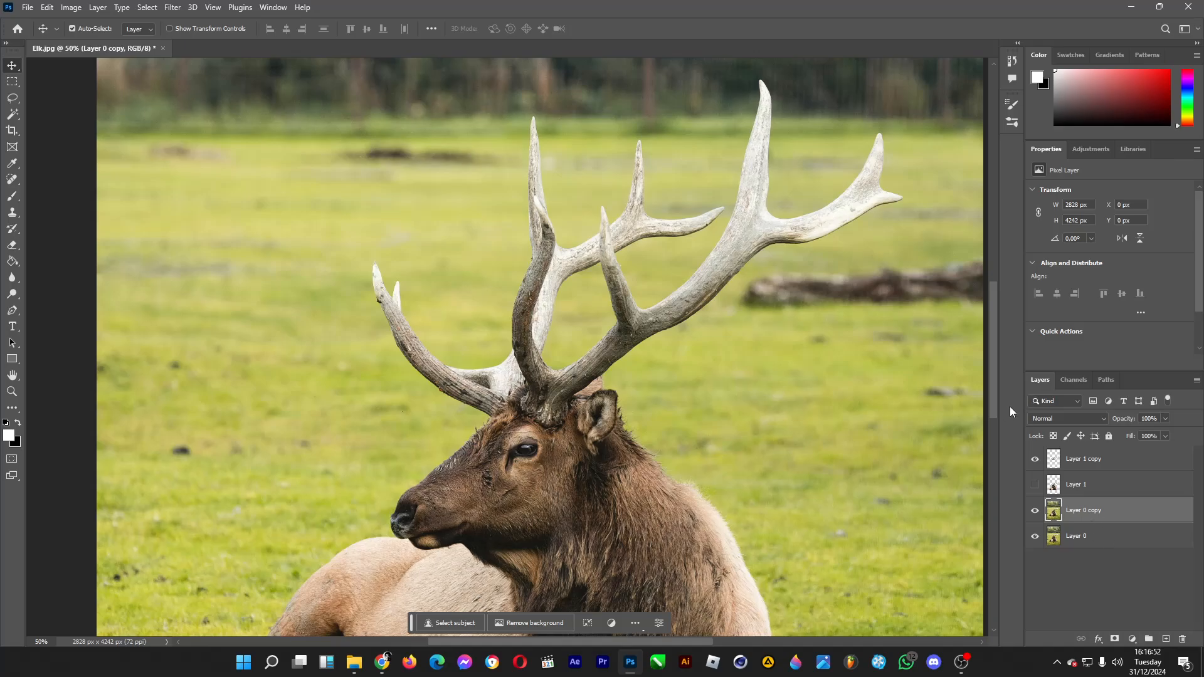
# Step: Darken the duplicated photo layer with a Brightness/Contrast adjustment, setting brightness to -148
pyautogui.moveTo(990, 400); pyautogui.dragTo(990, 439)
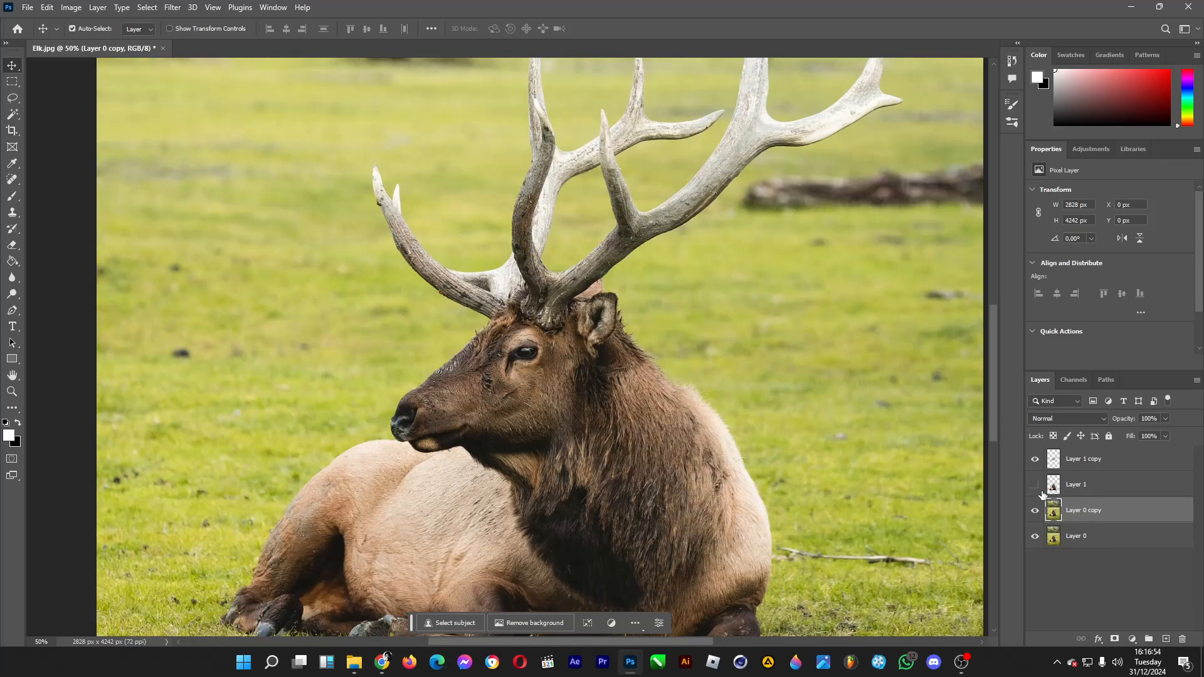
pyautogui.click(72, 7)
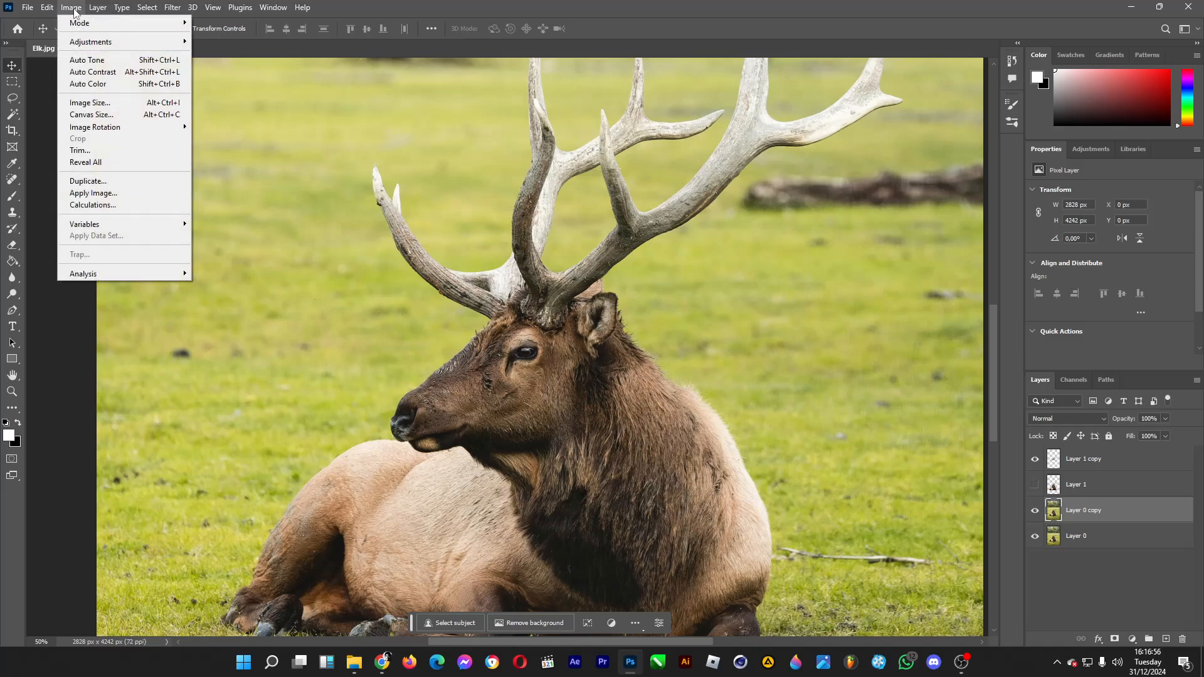
pyautogui.moveTo(85, 41)
pyautogui.click(227, 42)
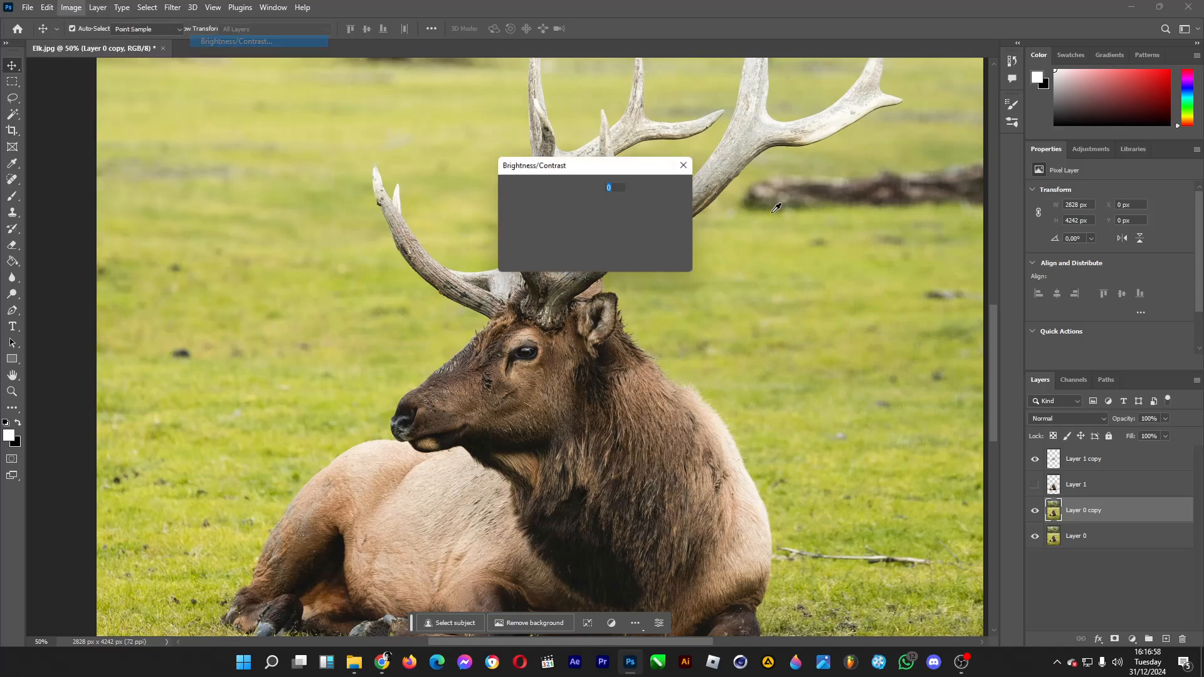
pyautogui.click(514, 198)
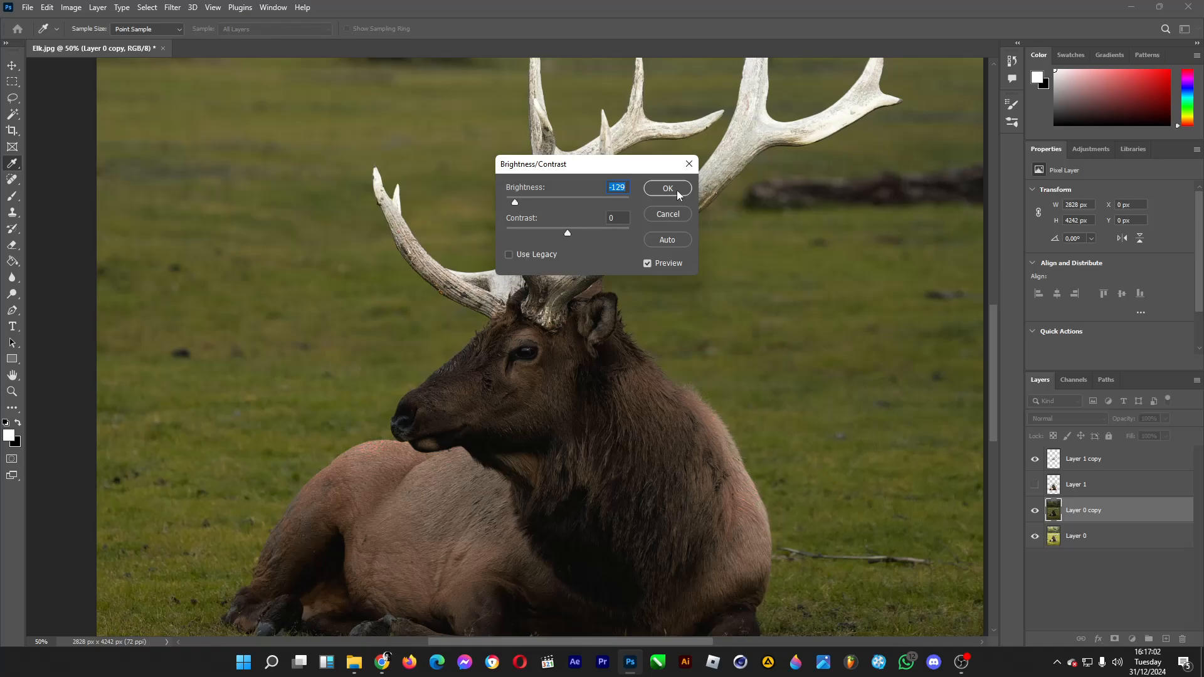
pyautogui.click(507, 201)
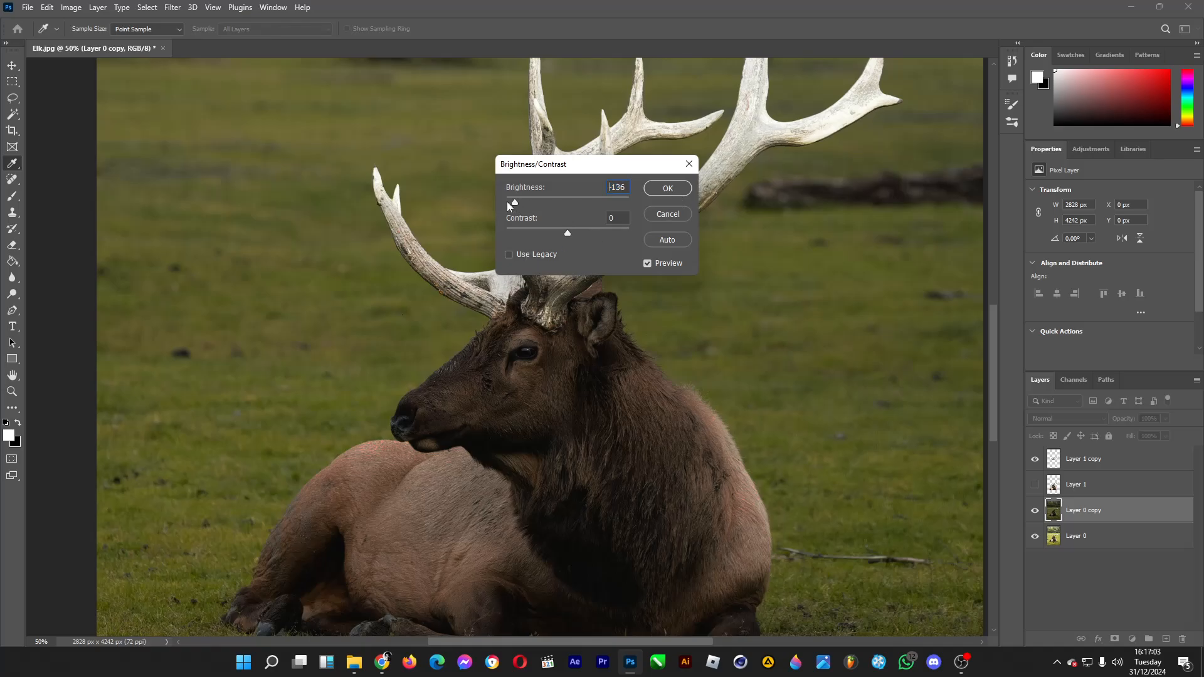
pyautogui.click(667, 188)
# Step: Apply a second Brightness/Contrast adjustment to the darkened photo layer with brightness -75 and contrast -49
pyautogui.press('v')
pyautogui.click(71, 7)
pyautogui.moveTo(113, 42)
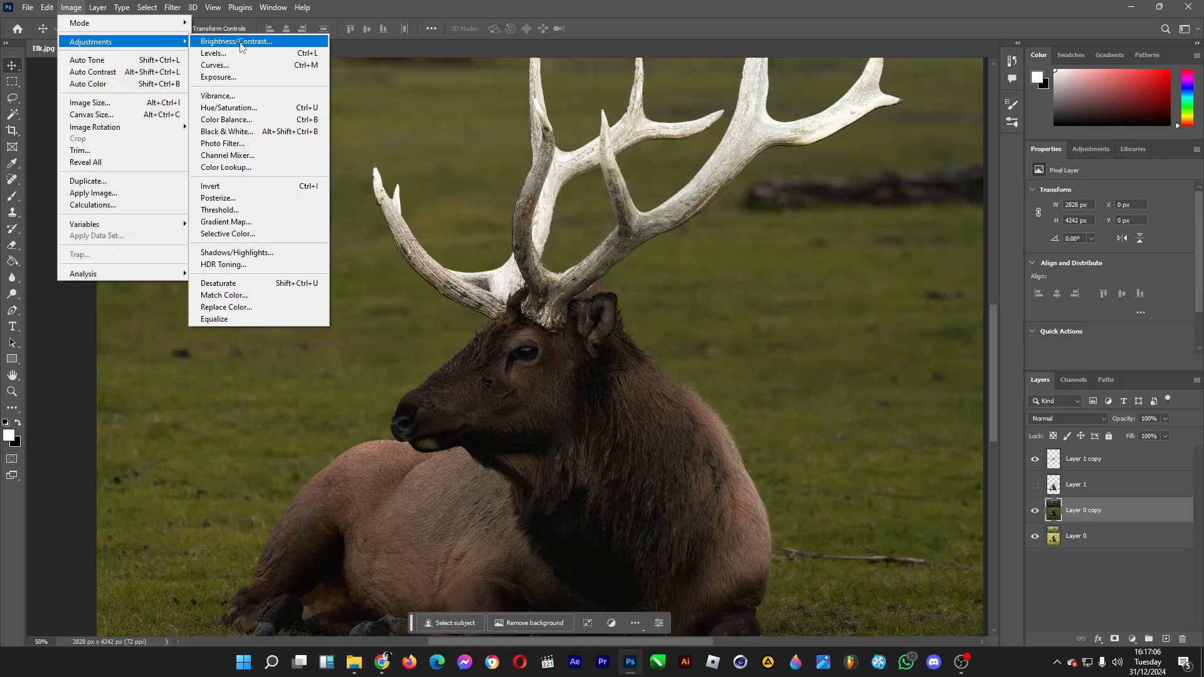
pyautogui.click(241, 41)
pyautogui.moveTo(567, 202); pyautogui.dragTo(508, 232)
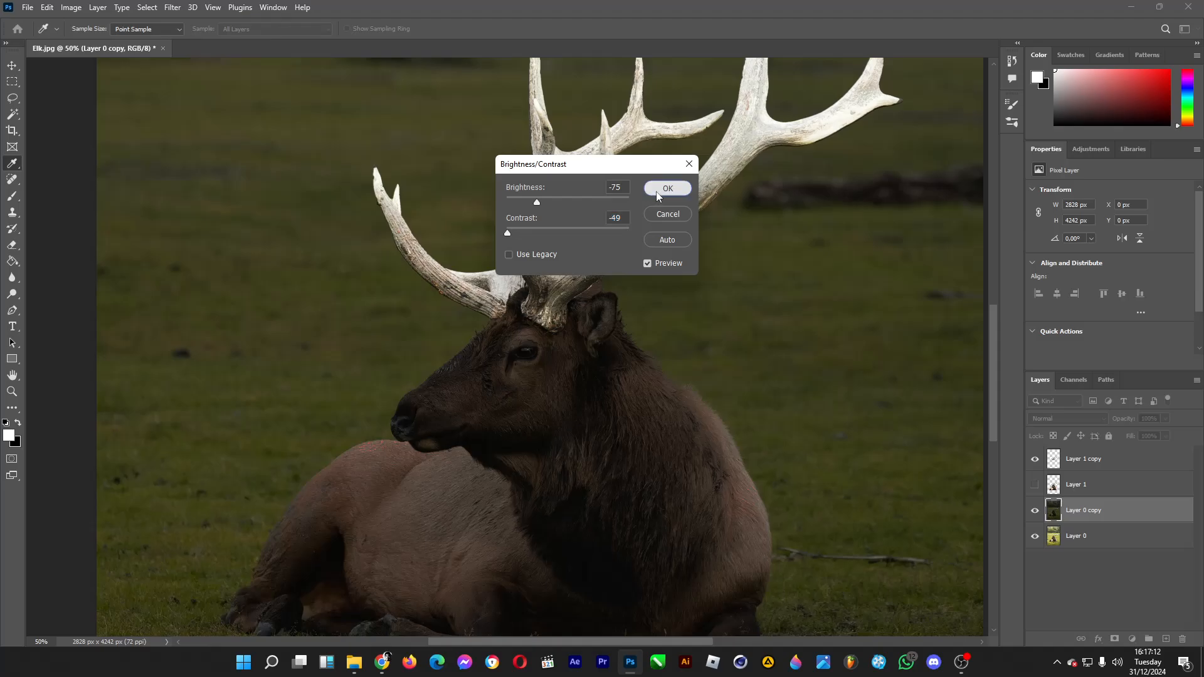
pyautogui.click(667, 188)
# Step: Duplicate the isolated antler layer at the top of the layer stack
pyautogui.click(12, 391)
pyautogui.click(96, 30)
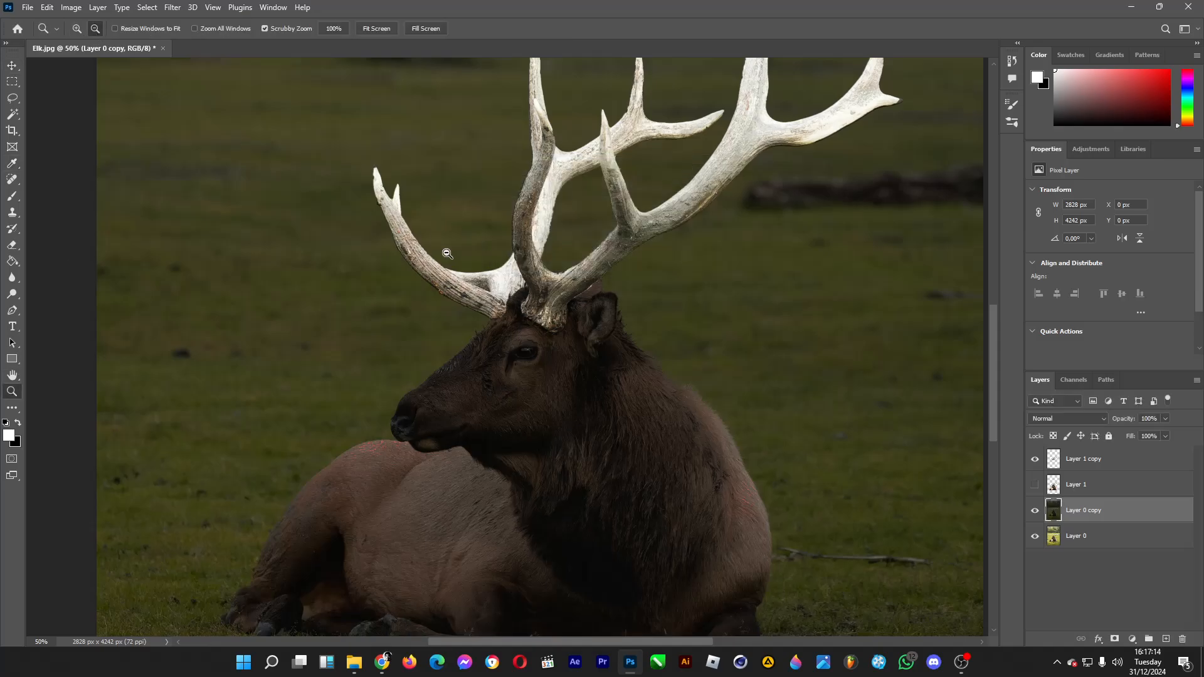
pyautogui.click(585, 352)
pyautogui.click(585, 352)
pyautogui.click(589, 355)
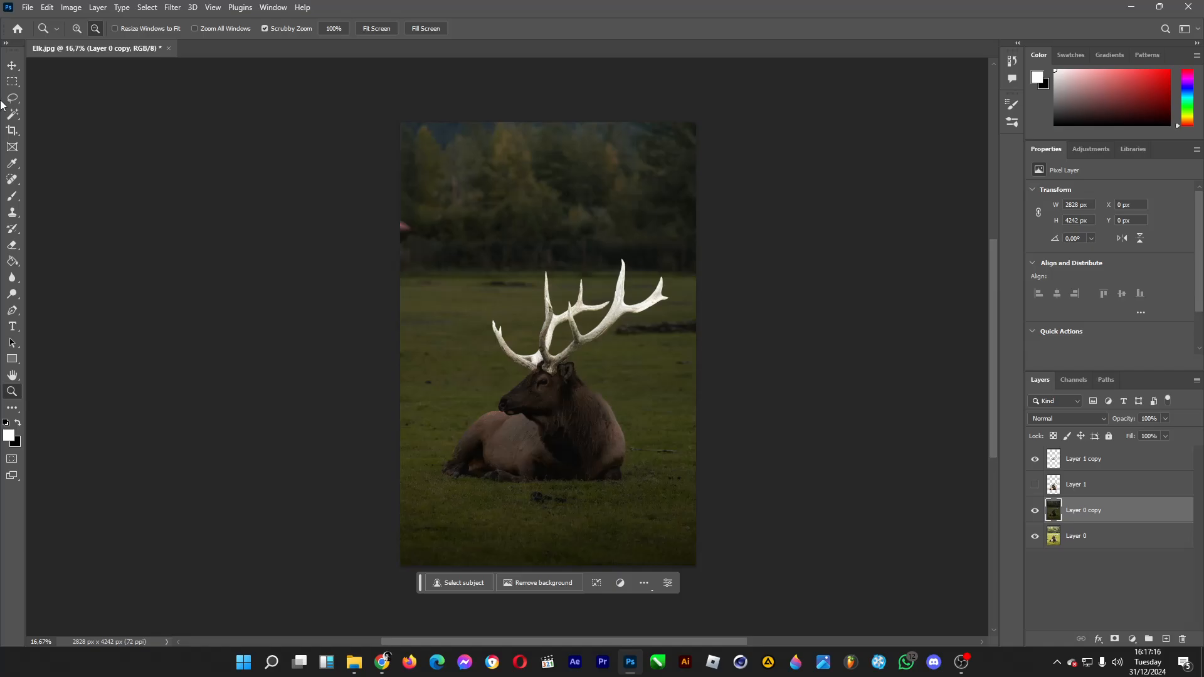
pyautogui.click(14, 66)
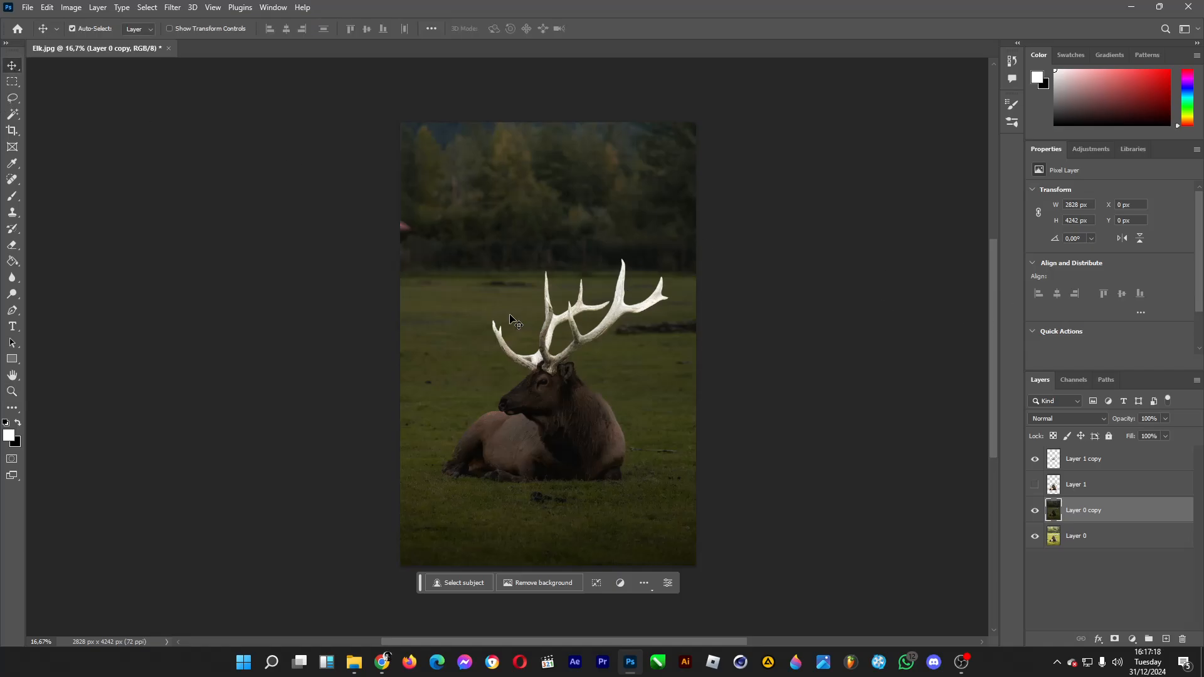
pyautogui.click(1115, 464)
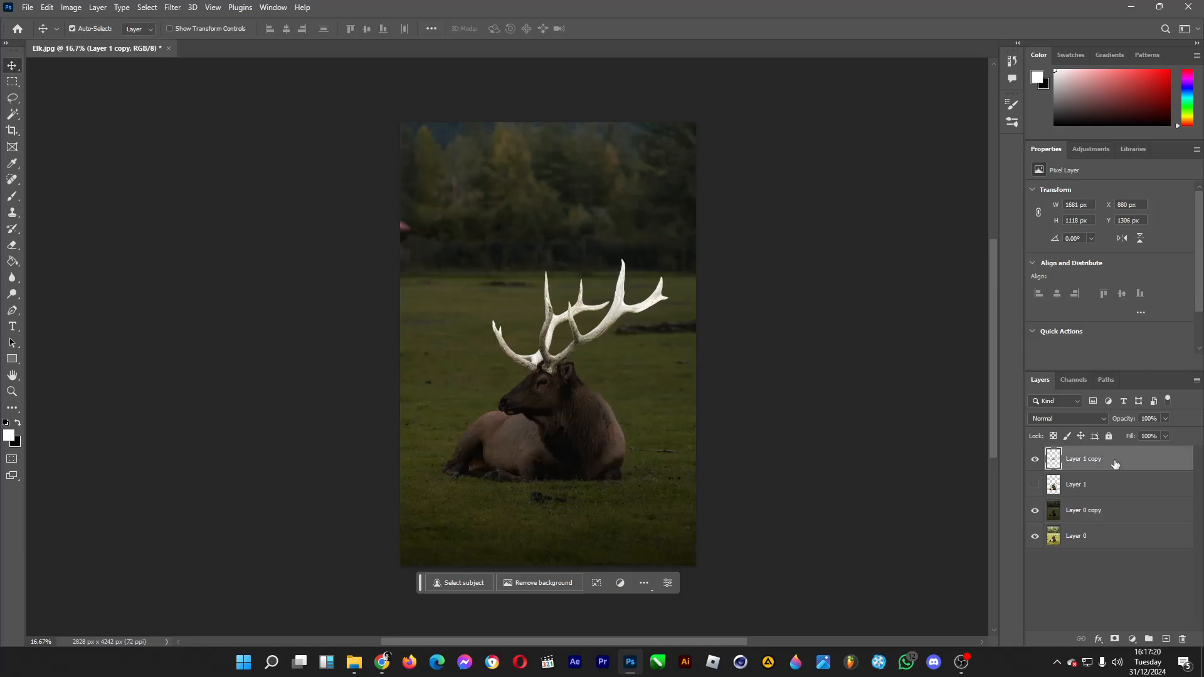
pyautogui.hotkey('ctrl', 'j')
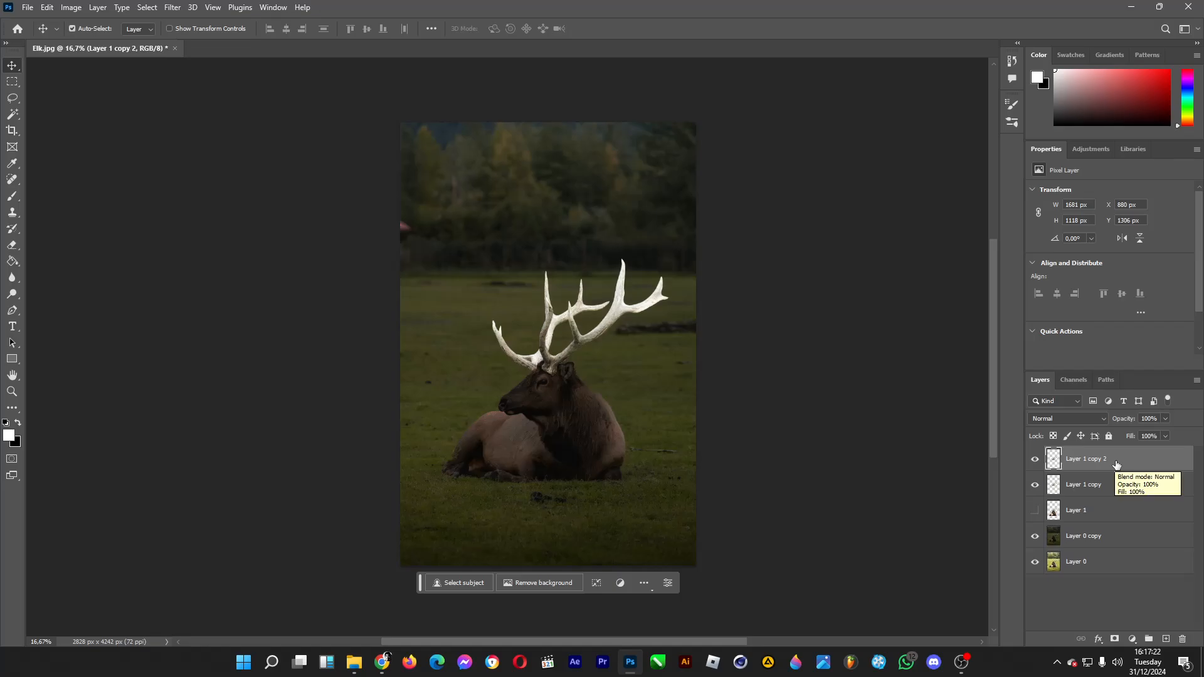
# Step: Set the new antler copy's blend mode to Linear Dodge (Add) and its opacity to 41%
pyautogui.click(1101, 418)
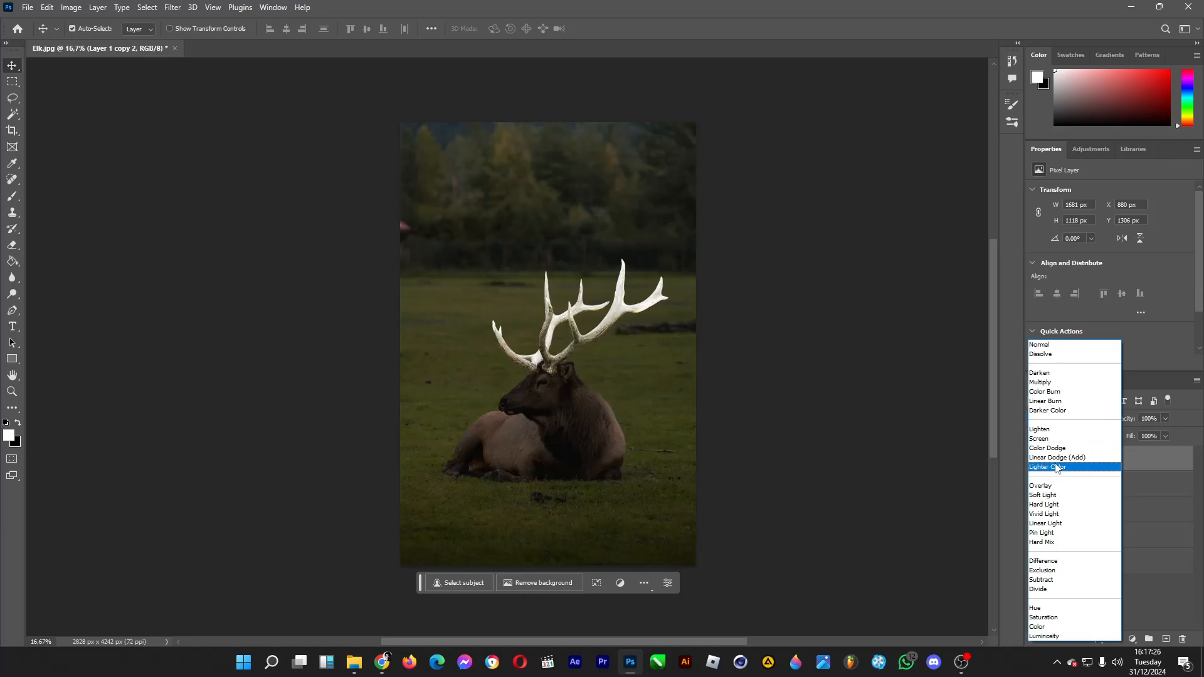
pyautogui.click(1056, 457)
pyautogui.click(1163, 419)
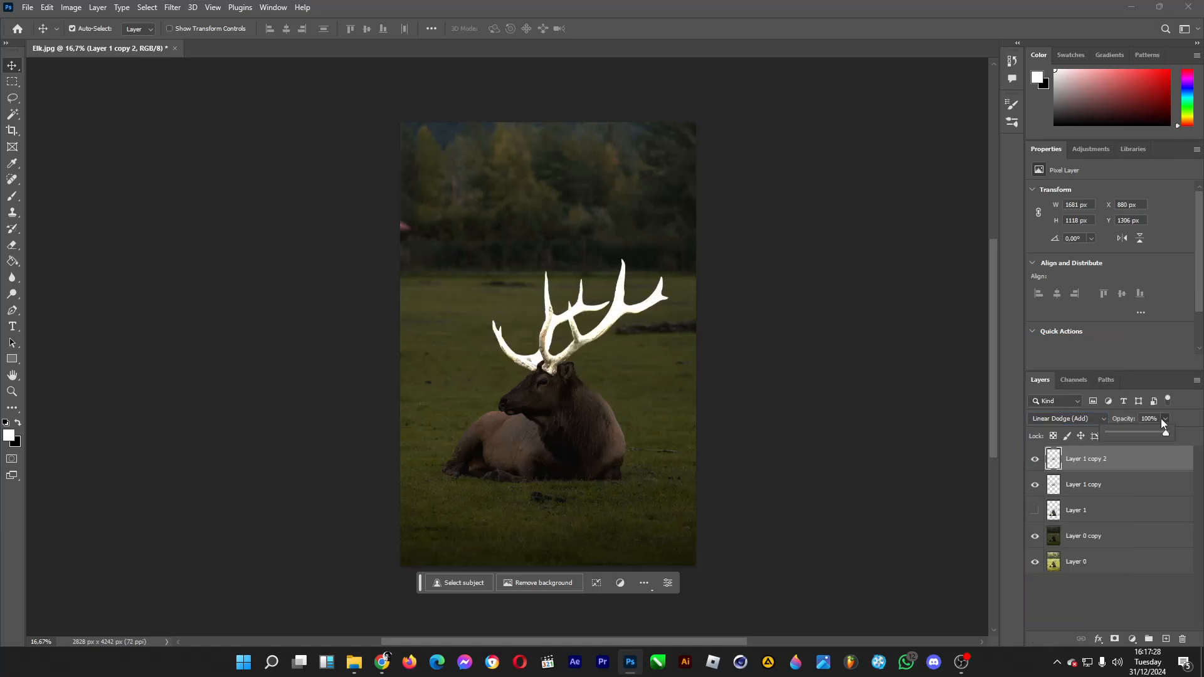
# Step: Duplicate the topmost antler copy and lower the new copy's opacity to 28%
pyautogui.click(1107, 467)
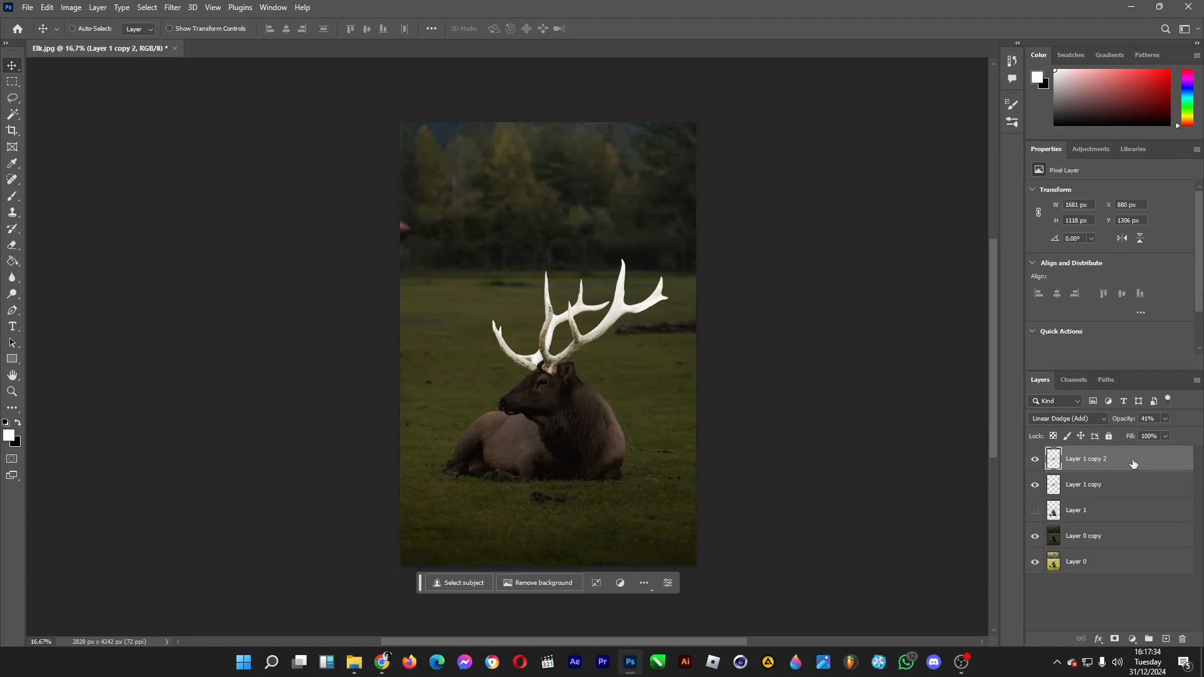
pyautogui.hotkey('ctrl', 'j')
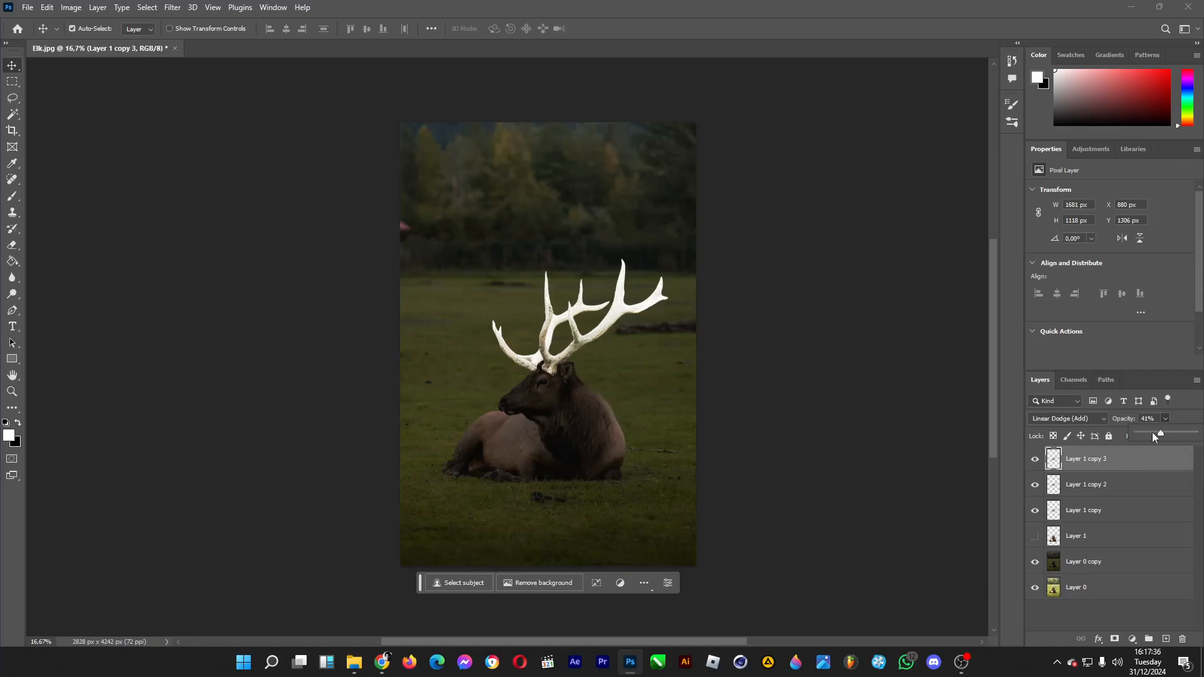
# Step: Create a new empty layer above the antler copies
pyautogui.click(11, 392)
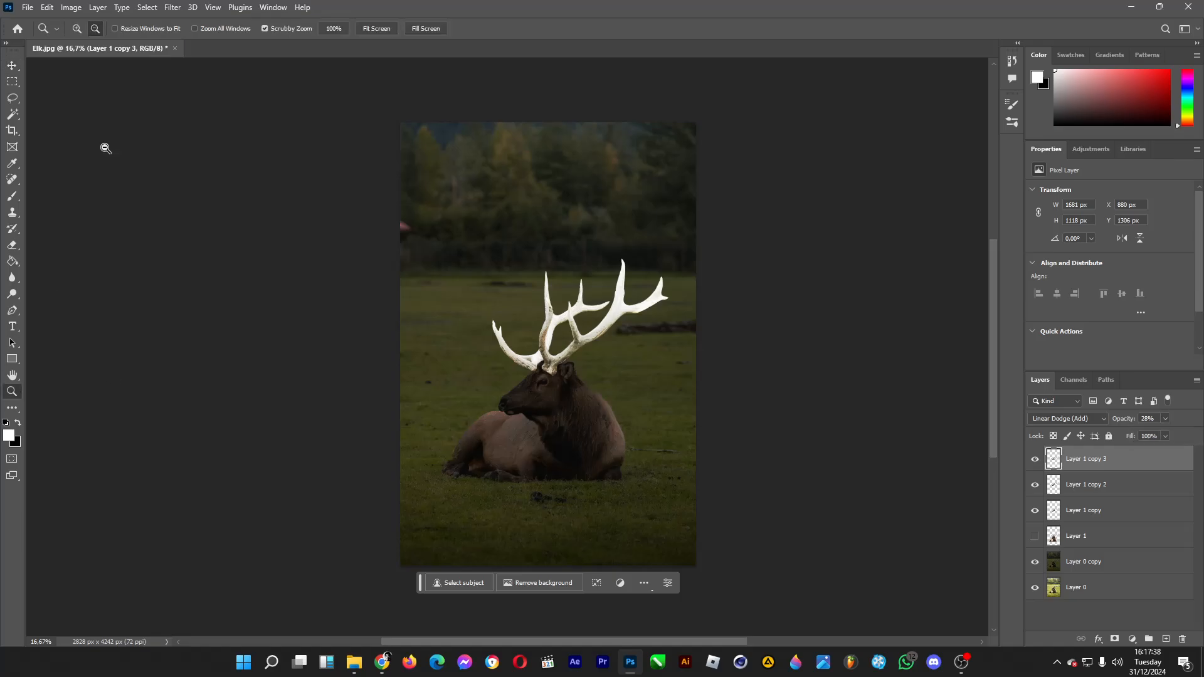
pyautogui.click(553, 389)
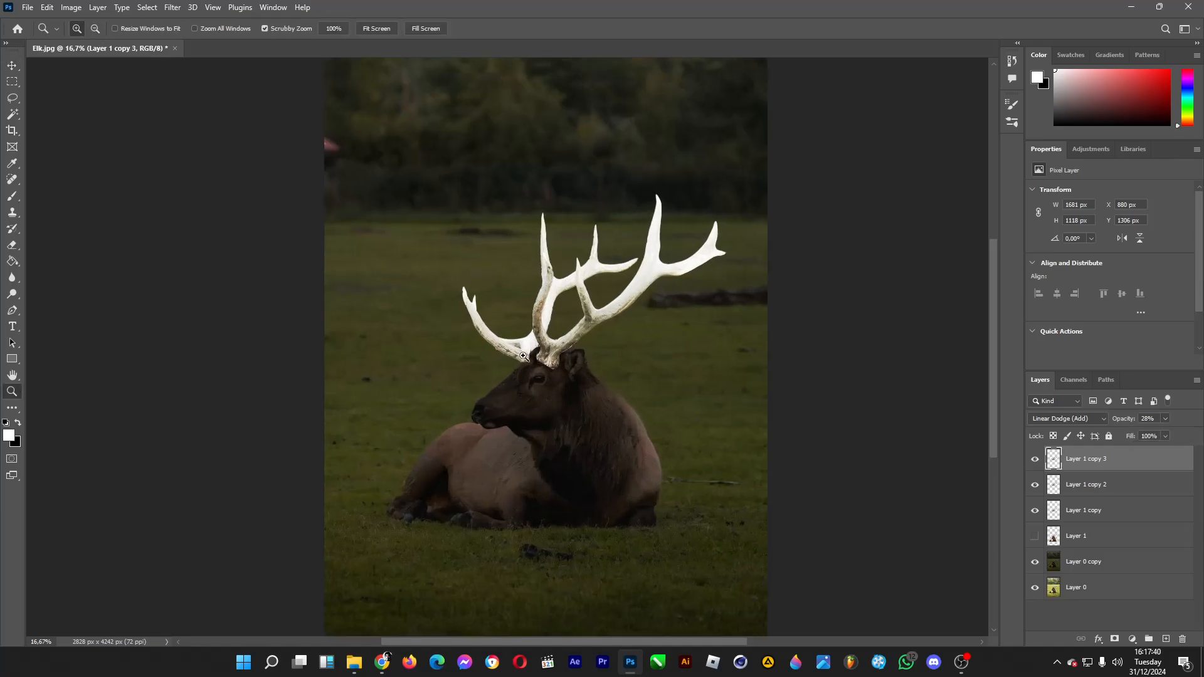
pyautogui.click(11, 66)
pyautogui.click(1165, 638)
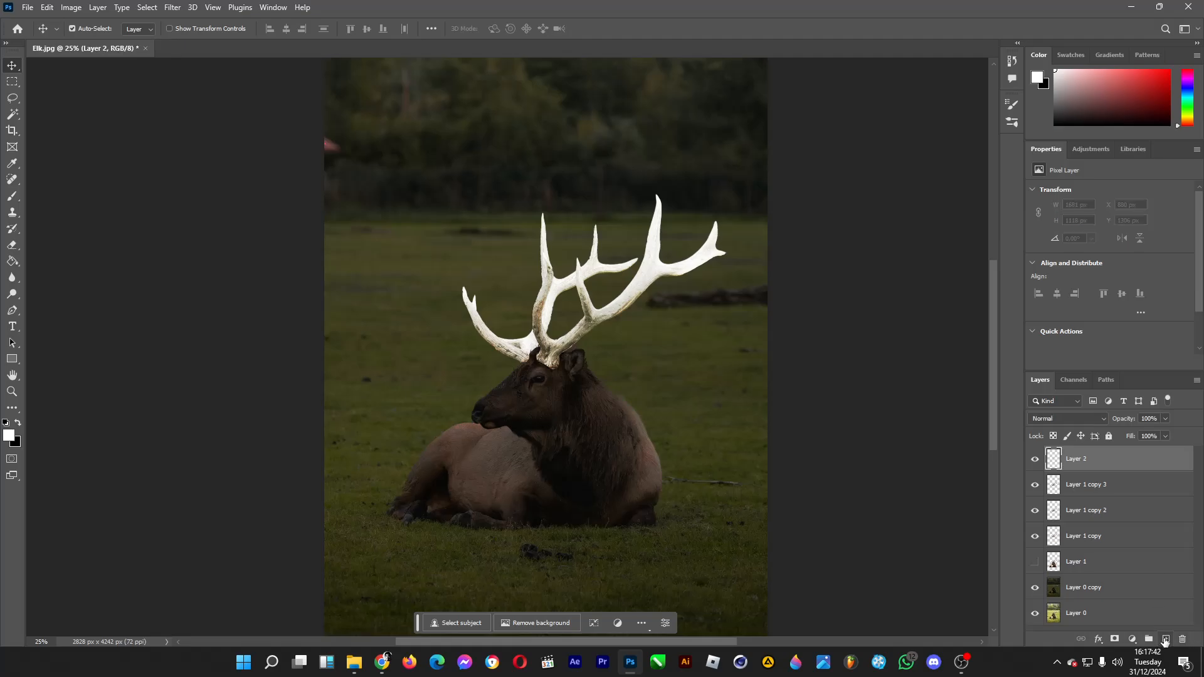
# Step: Paint a soft white glow around the antlers with a 1457 px brush and set the layer's blend mode to Soft Light
pyautogui.click(12, 199)
pyautogui.click(90, 29)
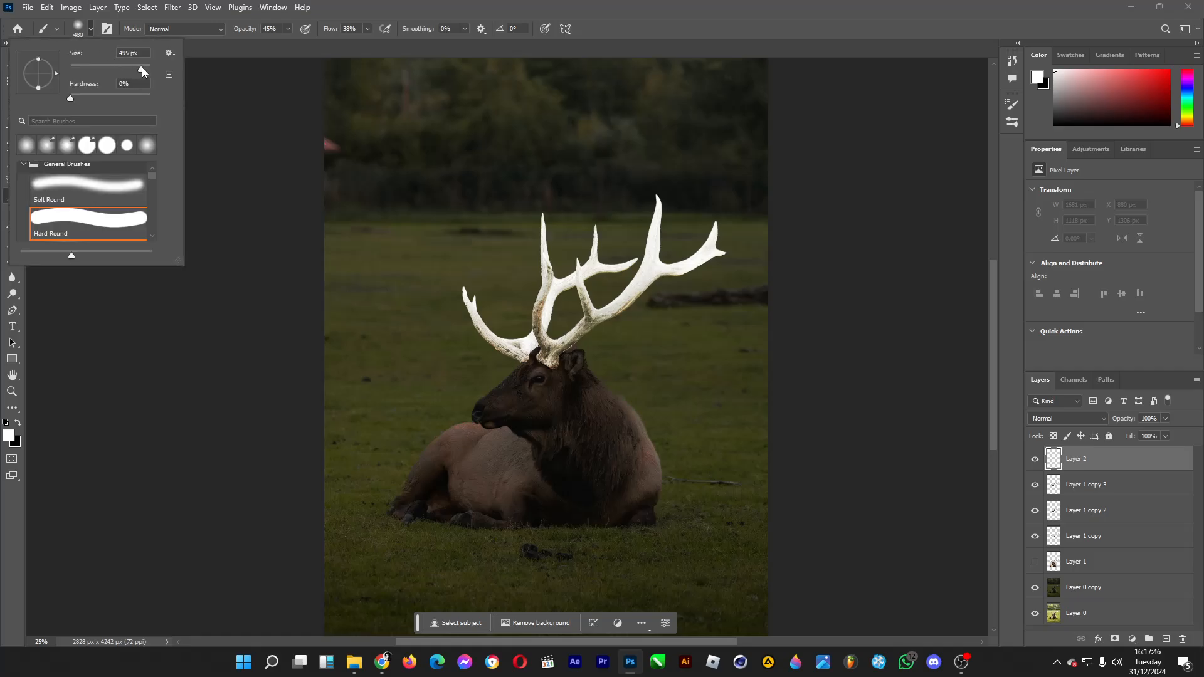
pyautogui.moveTo(142, 68); pyautogui.dragTo(146, 69)
pyautogui.click(511, 288)
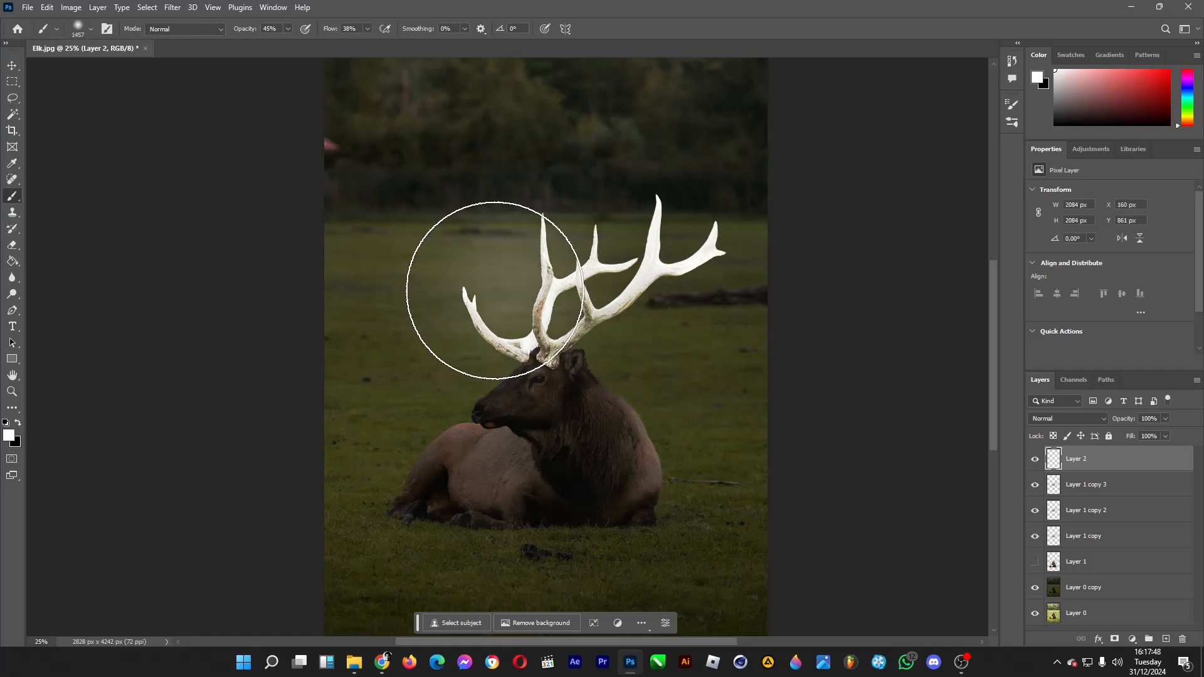
pyautogui.moveTo(494, 290)
pyautogui.mouseDown()
pyautogui.moveTo(510, 269)
pyautogui.moveTo(629, 263)
pyautogui.moveTo(673, 247)
pyautogui.moveTo(577, 274)
pyautogui.moveTo(556, 304)
pyautogui.moveTo(551, 269)
pyautogui.moveTo(598, 277)
pyautogui.mouseUp()
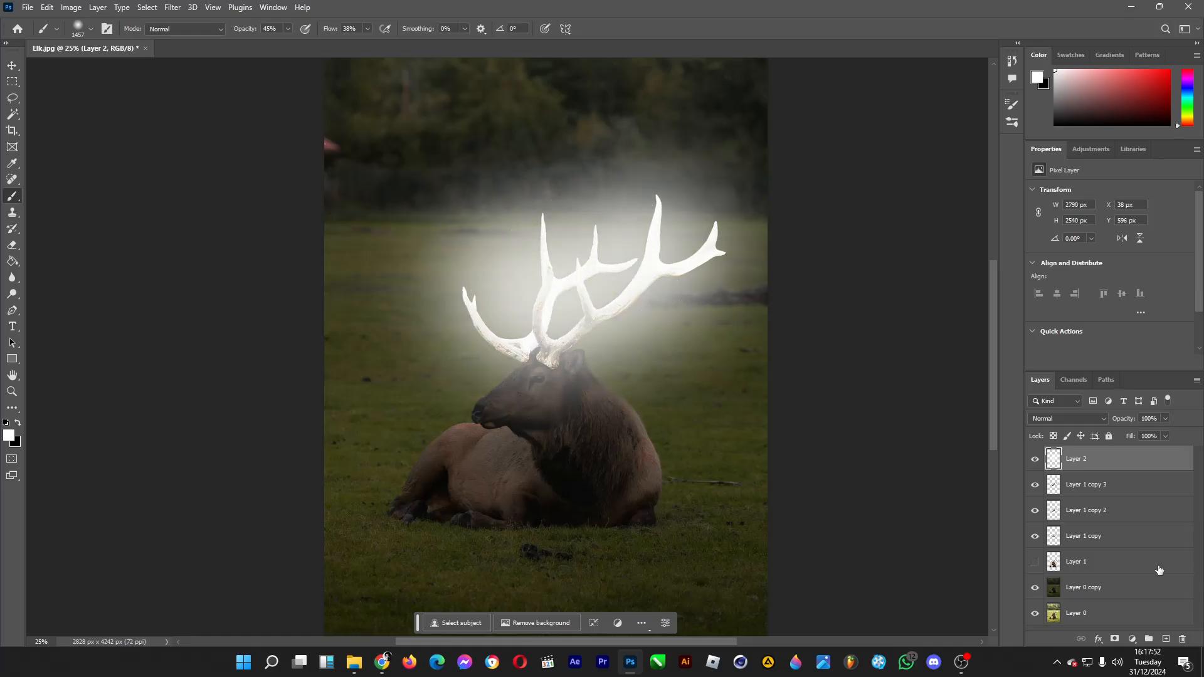
pyautogui.click(1082, 415)
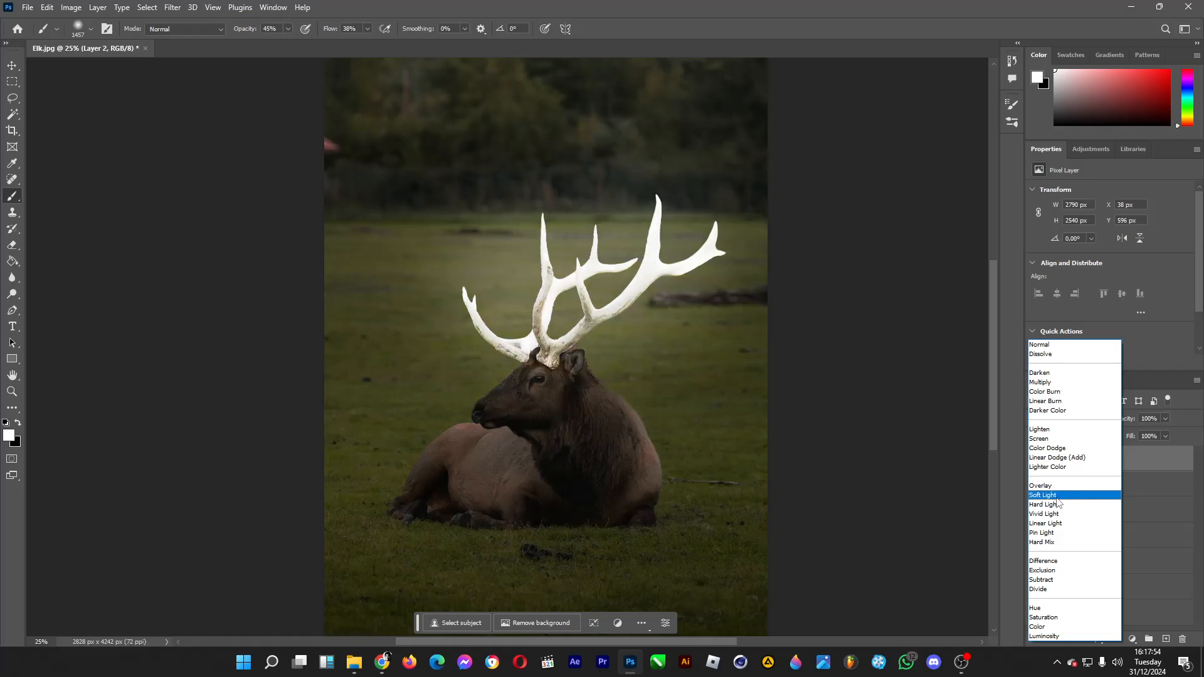
pyautogui.click(1057, 498)
# Step: Add another new layer and paint white highlights on the elk's head, neck and back with a 174 px soft brush
pyautogui.click(91, 28)
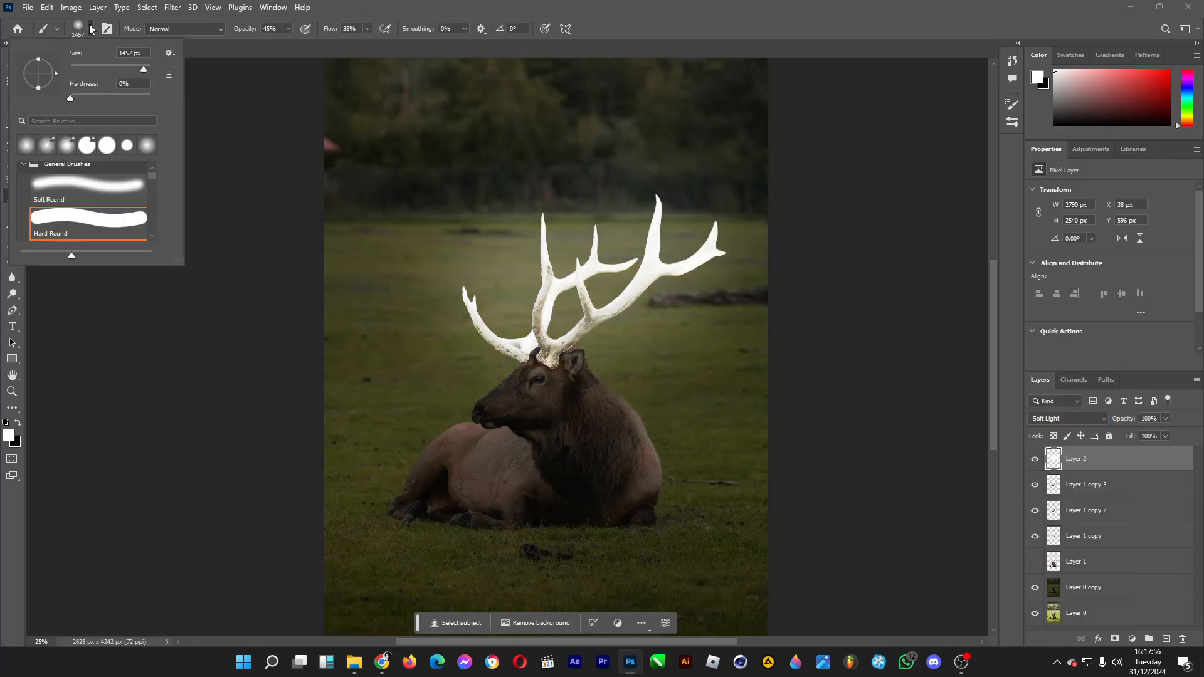
pyautogui.click(694, 25)
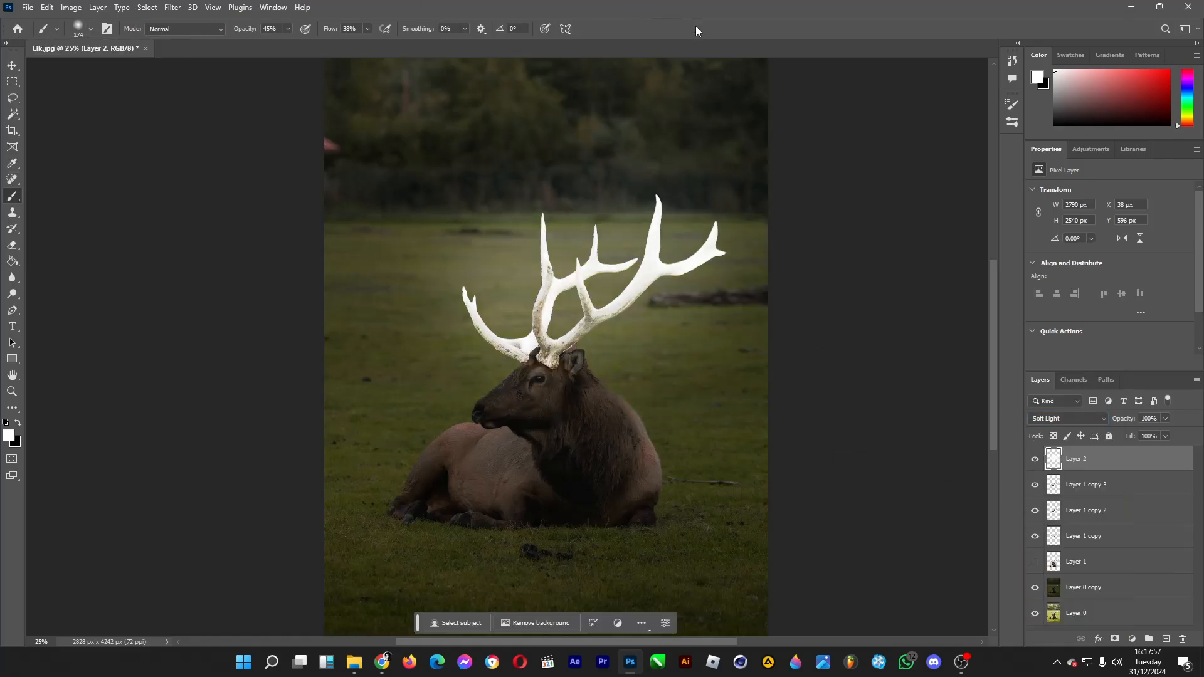
pyautogui.click(1164, 639)
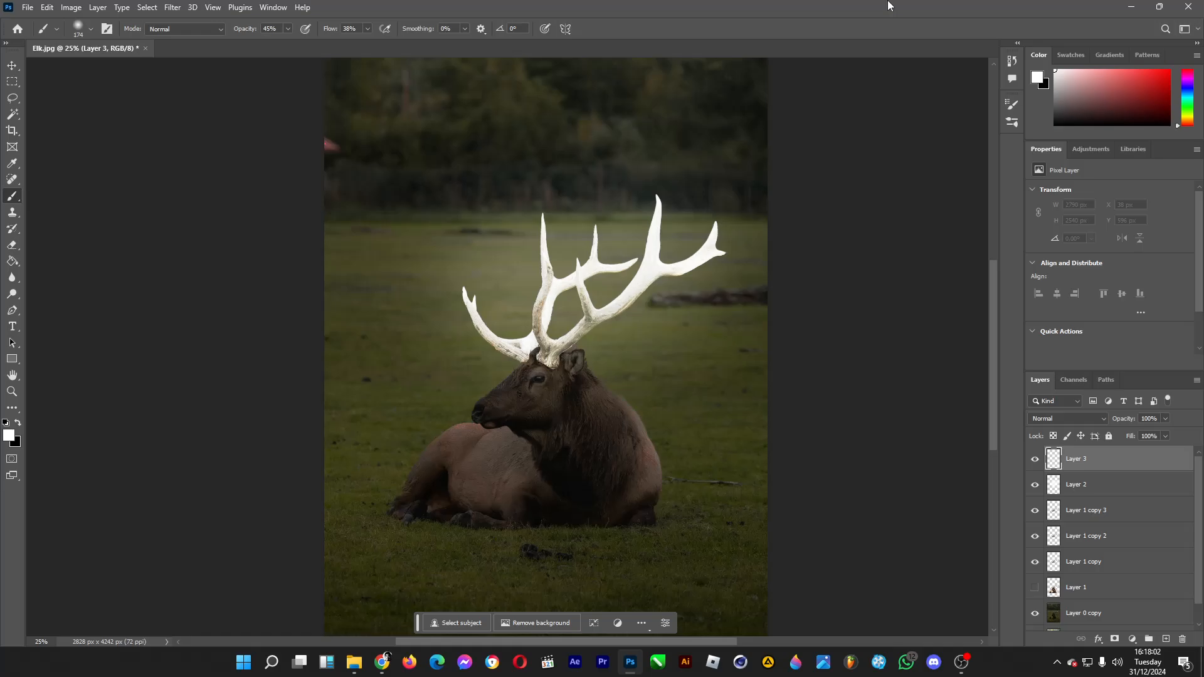
pyautogui.moveTo(536, 350)
pyautogui.mouseDown()
pyautogui.moveTo(493, 399)
pyautogui.moveTo(498, 384)
pyautogui.moveTo(561, 352)
pyautogui.moveTo(574, 359)
pyautogui.mouseUp()
pyautogui.moveTo(446, 439); pyautogui.dragTo(506, 441)
pyautogui.moveTo(594, 381)
pyautogui.mouseDown()
pyautogui.moveTo(544, 382)
pyautogui.moveTo(622, 401)
pyautogui.mouseUp()
# Step: Paint white light on the grass around the elk with a 385 px brush and set the layer's blend mode to Overlay
pyautogui.click(80, 33)
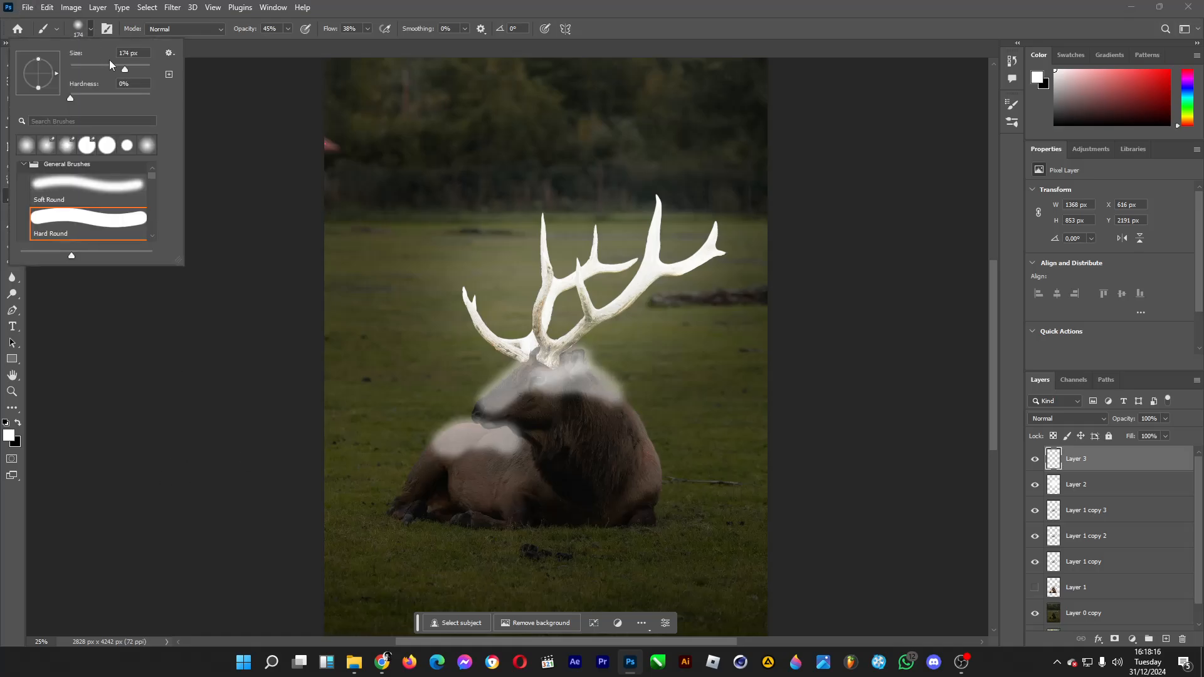
pyautogui.moveTo(134, 66); pyautogui.dragTo(138, 67)
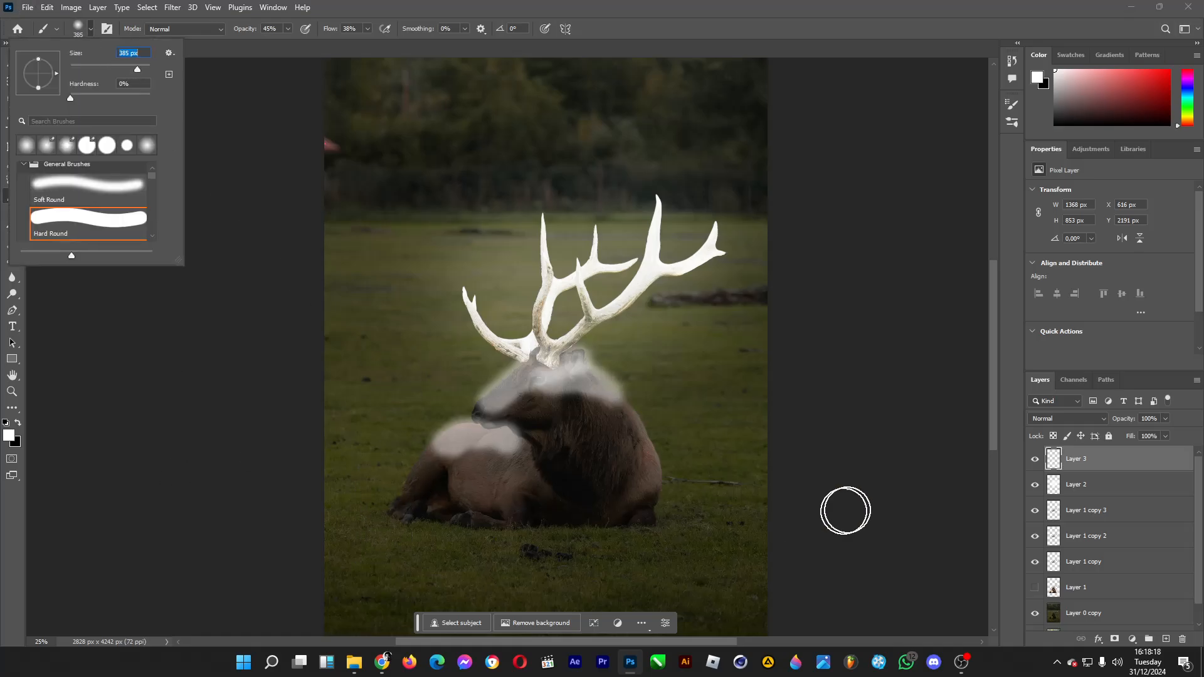
pyautogui.click(699, 512)
pyautogui.moveTo(699, 513)
pyautogui.mouseDown()
pyautogui.moveTo(682, 502)
pyautogui.moveTo(709, 505)
pyautogui.moveTo(696, 513)
pyautogui.mouseUp()
pyautogui.moveTo(376, 495)
pyautogui.mouseDown()
pyautogui.moveTo(358, 499)
pyautogui.moveTo(384, 526)
pyautogui.moveTo(435, 532)
pyautogui.moveTo(677, 527)
pyautogui.mouseUp()
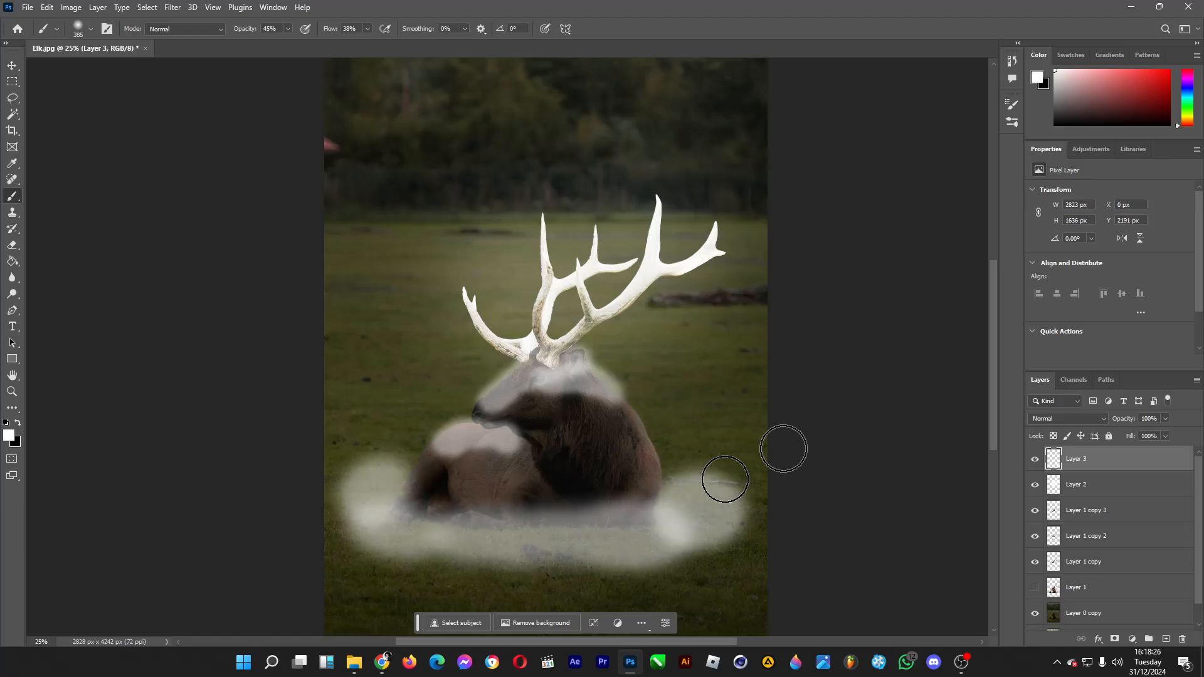
pyautogui.click(1085, 419)
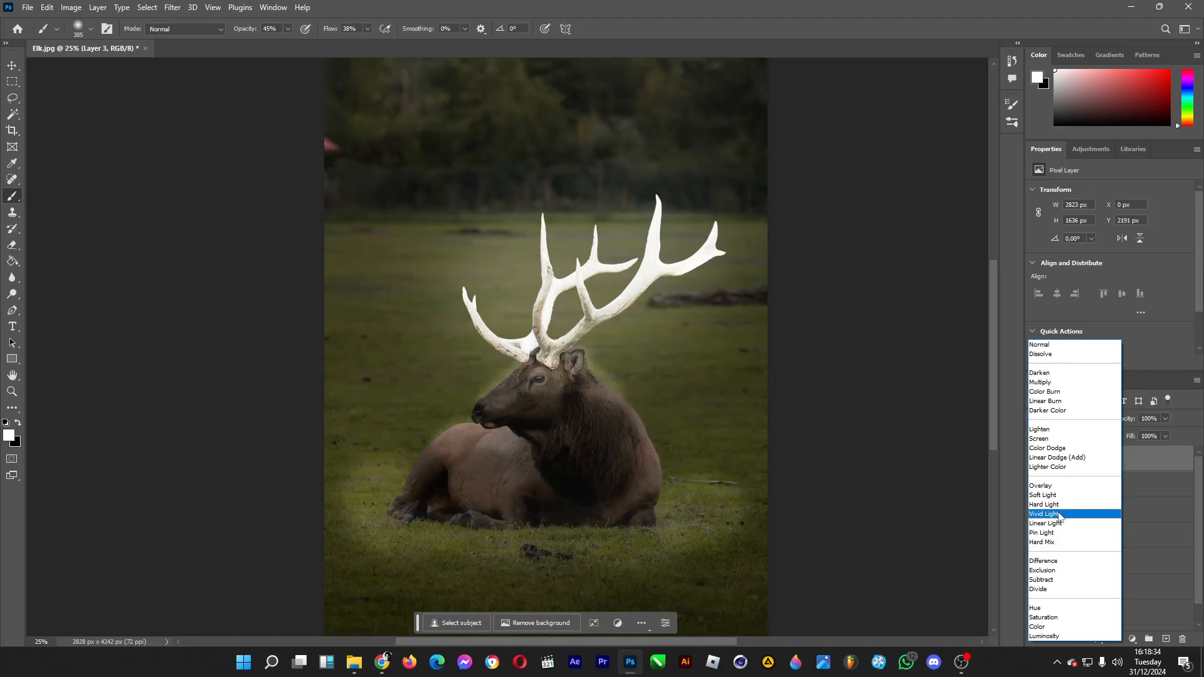
pyautogui.click(1053, 486)
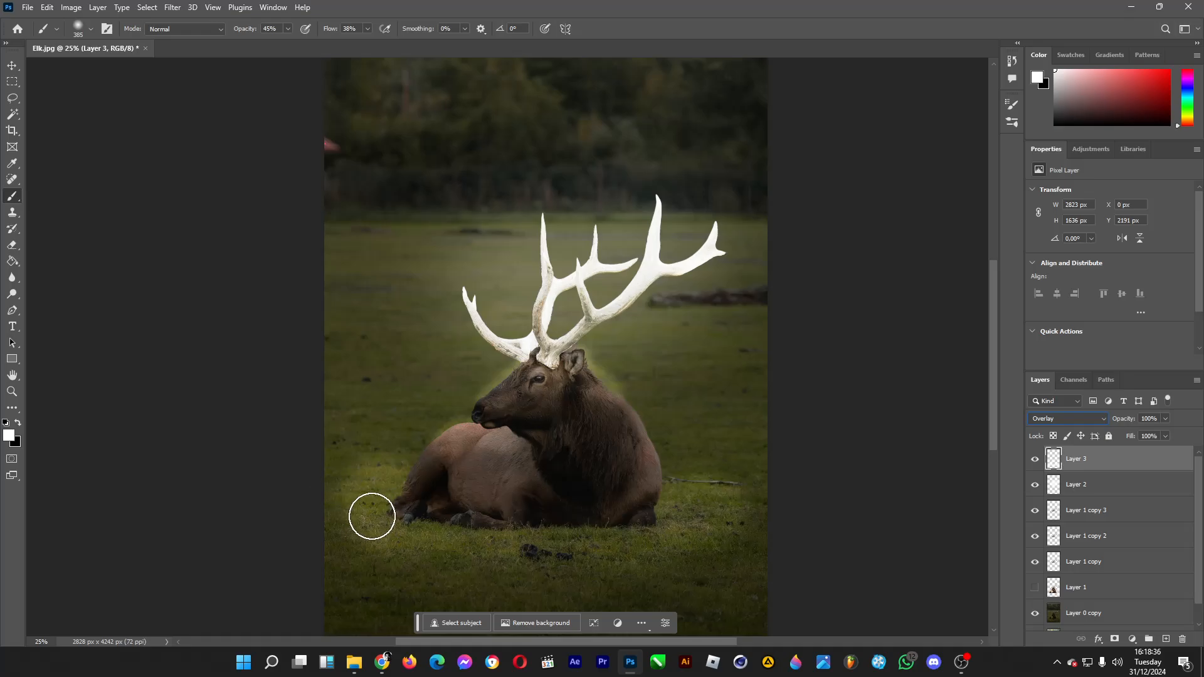
# Step: Erase the outer parts of the painted light on the grass around the elk with a 495 px soft eraser
pyautogui.click(12, 245)
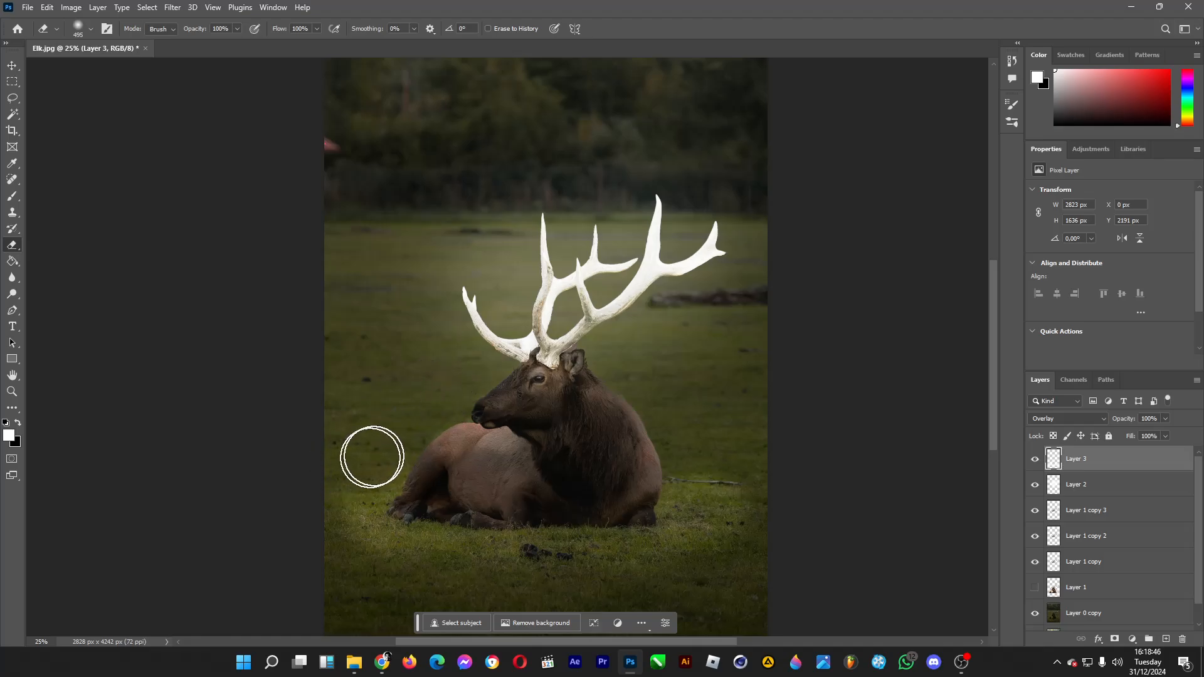
pyautogui.moveTo(365, 554); pyautogui.dragTo(414, 570)
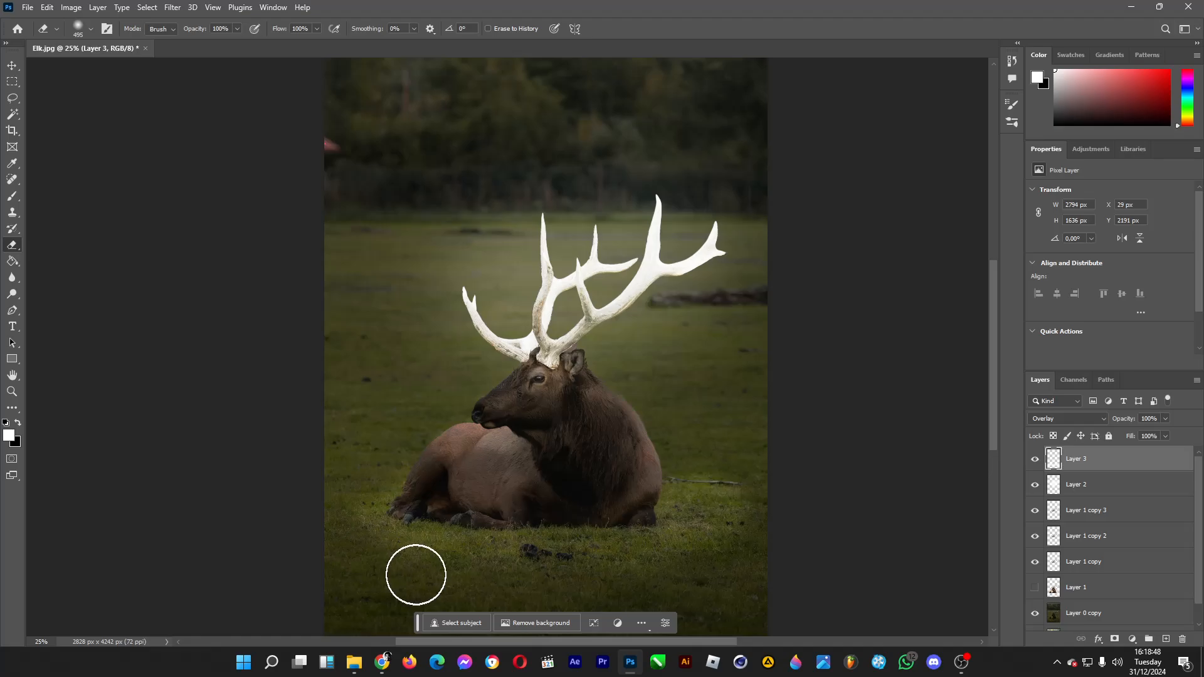
pyautogui.moveTo(732, 472)
pyautogui.mouseDown()
pyautogui.moveTo(694, 460)
pyautogui.moveTo(724, 477)
pyautogui.moveTo(730, 546)
pyautogui.mouseUp()
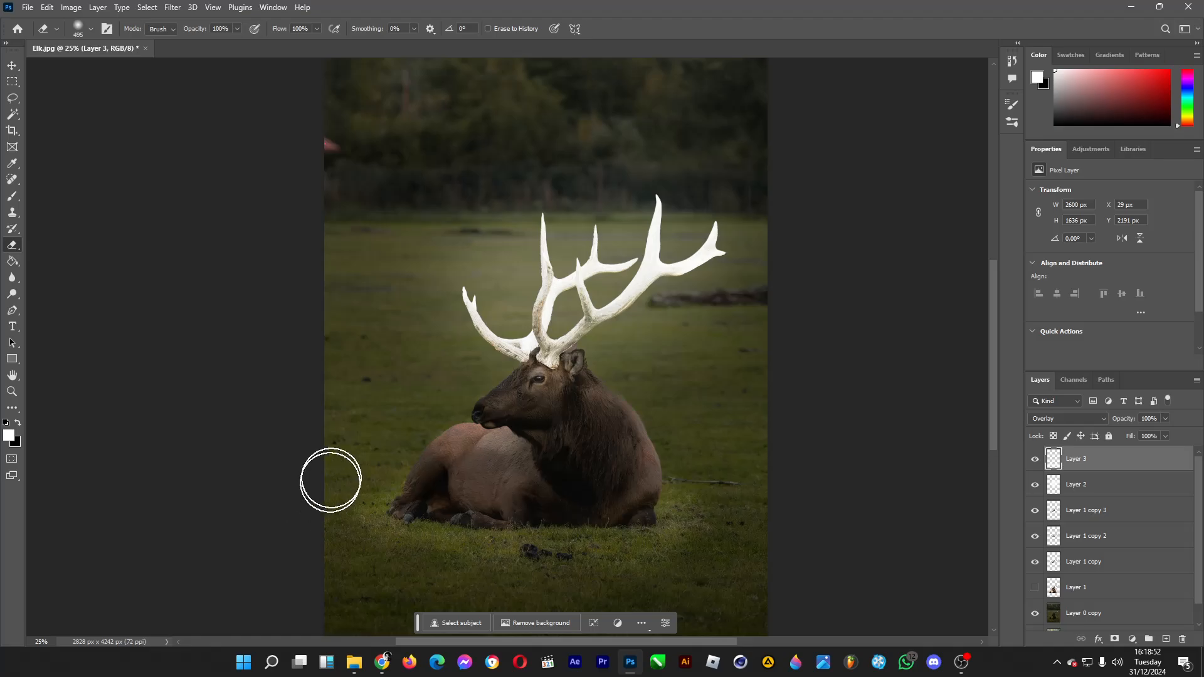
pyautogui.moveTo(328, 480); pyautogui.dragTo(328, 478)
pyautogui.scroll(-1, 663, 465)
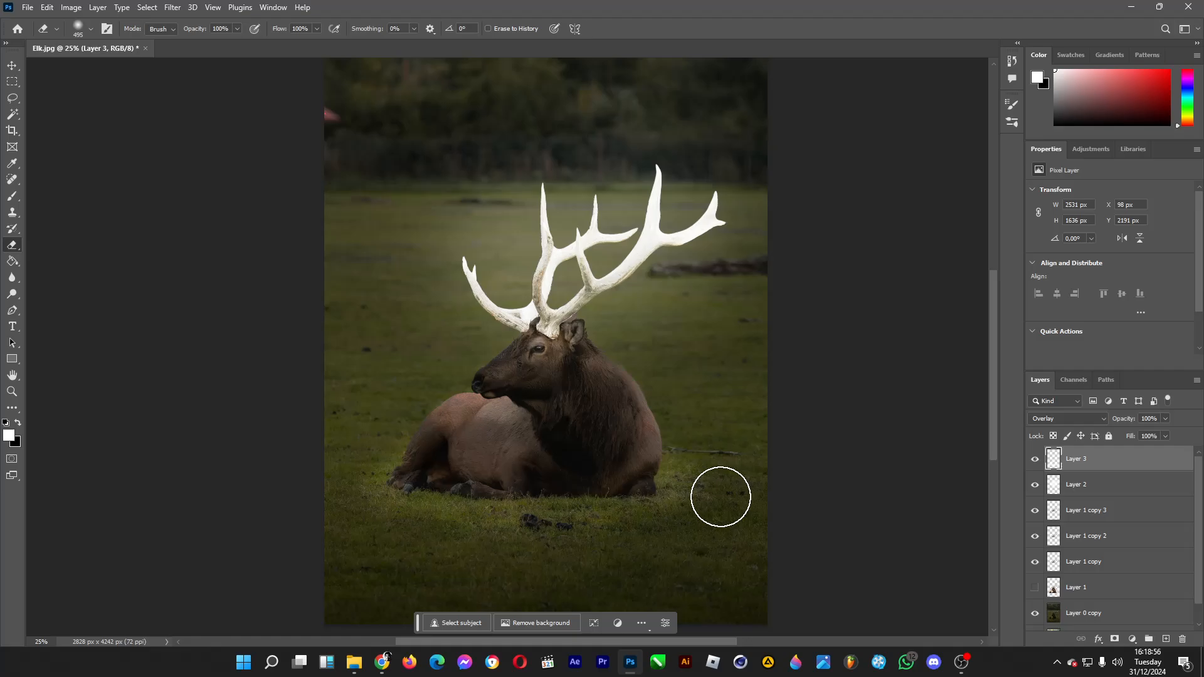
pyautogui.moveTo(720, 498); pyautogui.dragTo(707, 486)
pyautogui.moveTo(430, 533); pyautogui.dragTo(466, 552)
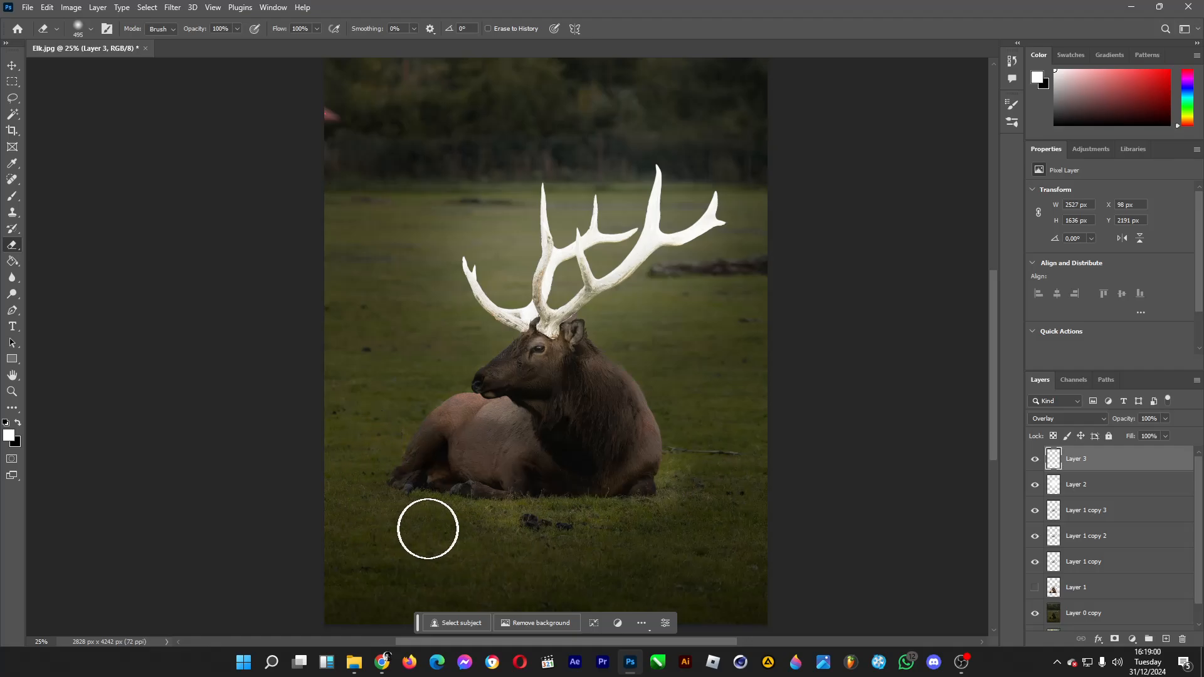
# Step: Create a new empty layer at the top of the layer stack
pyautogui.scroll(-2, 710, 465)
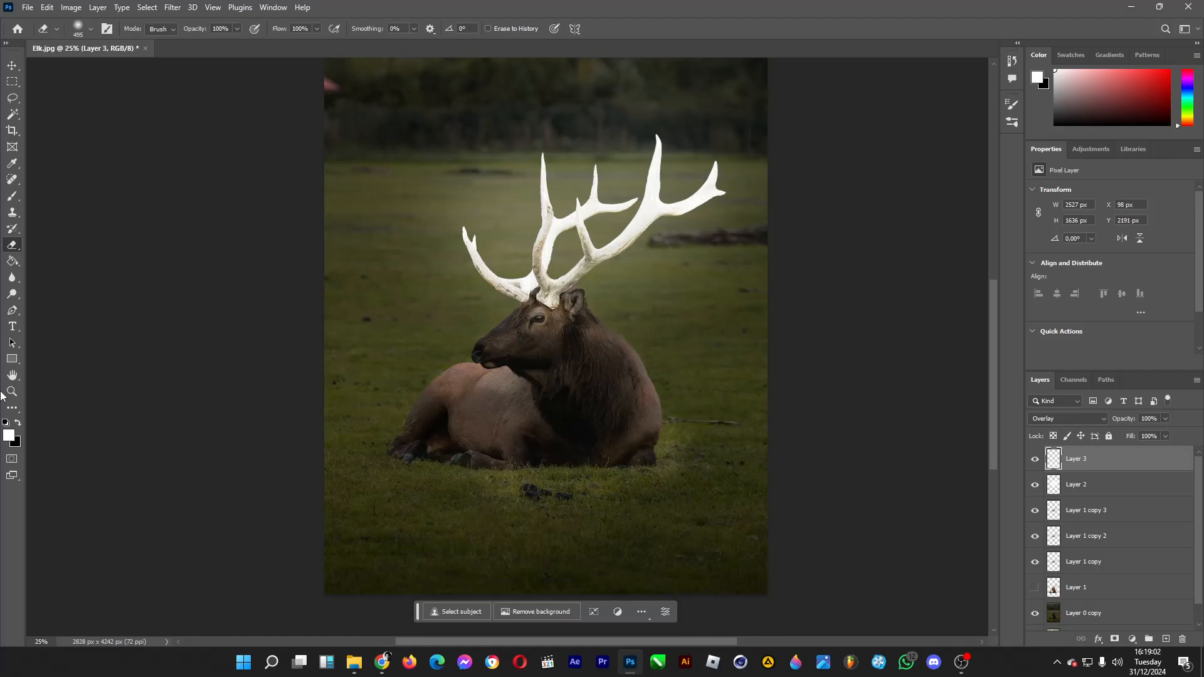
pyautogui.click(12, 392)
pyautogui.click(600, 264)
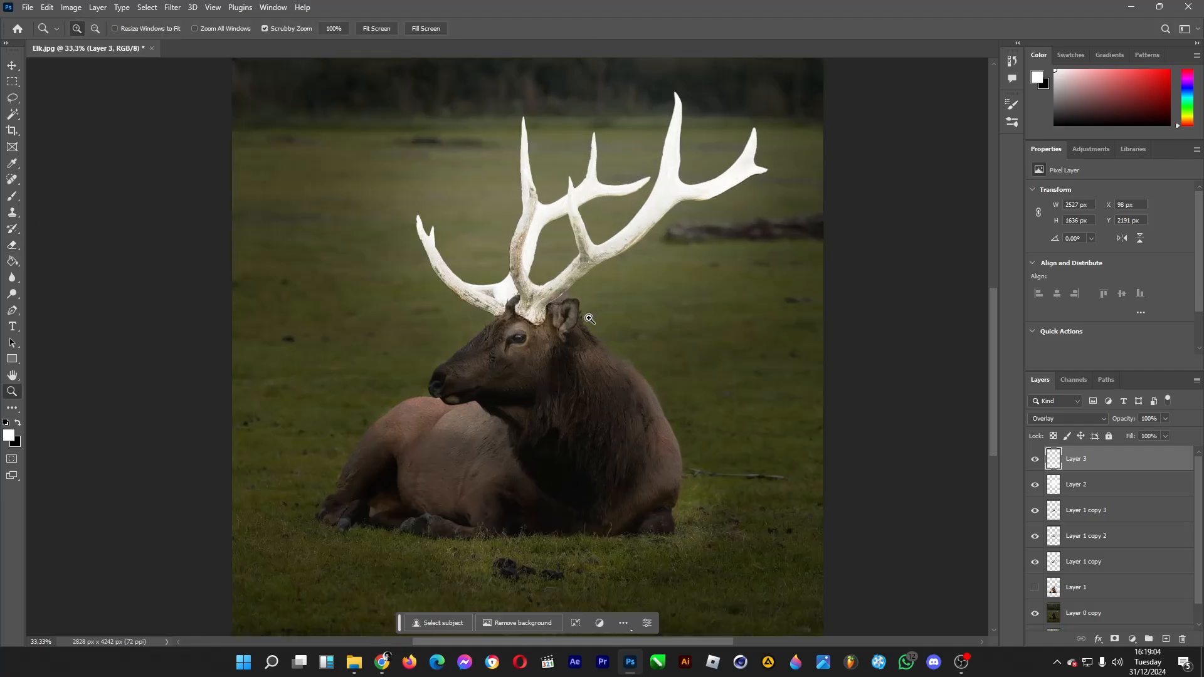
pyautogui.click(12, 66)
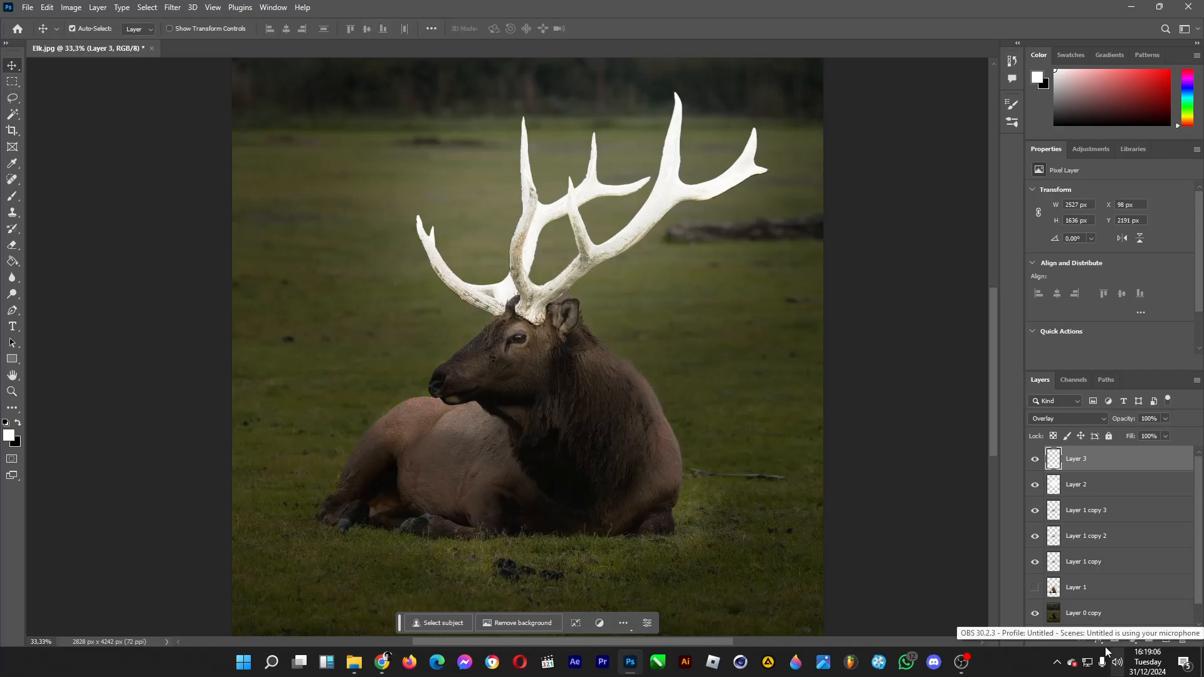
pyautogui.click(1165, 639)
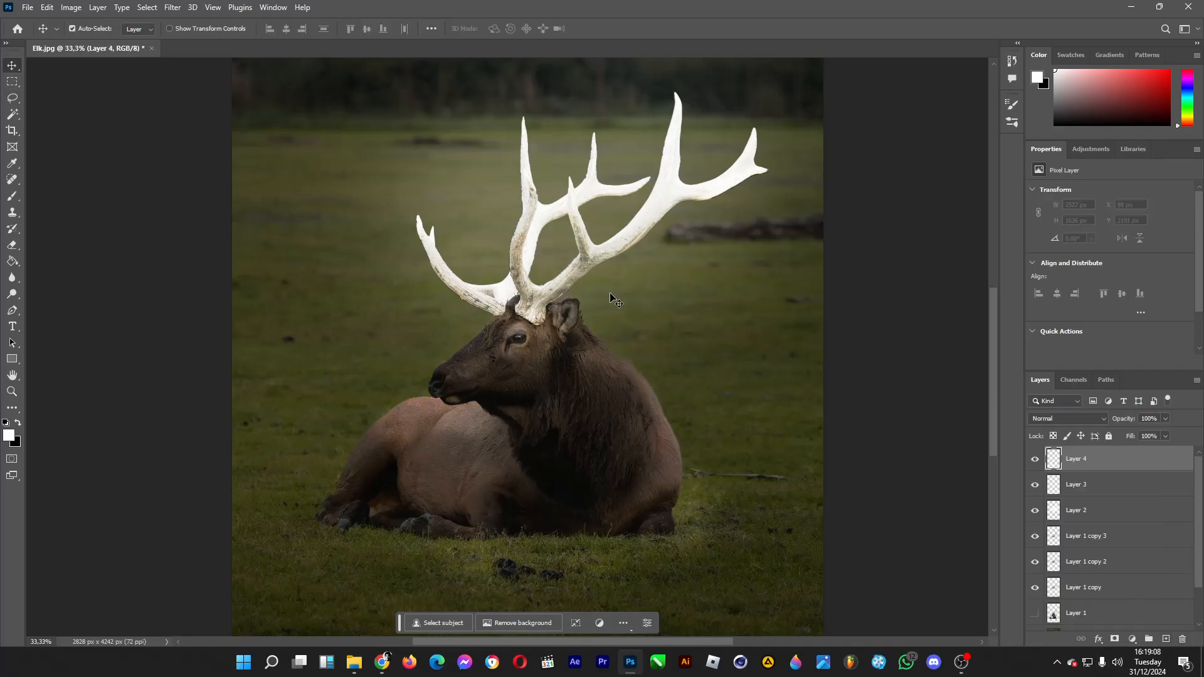
# Step: Paint small white specks around the elk's antlers, head and back using brush sizes of 14 px and 9 px
pyautogui.click(11, 195)
pyautogui.click(91, 29)
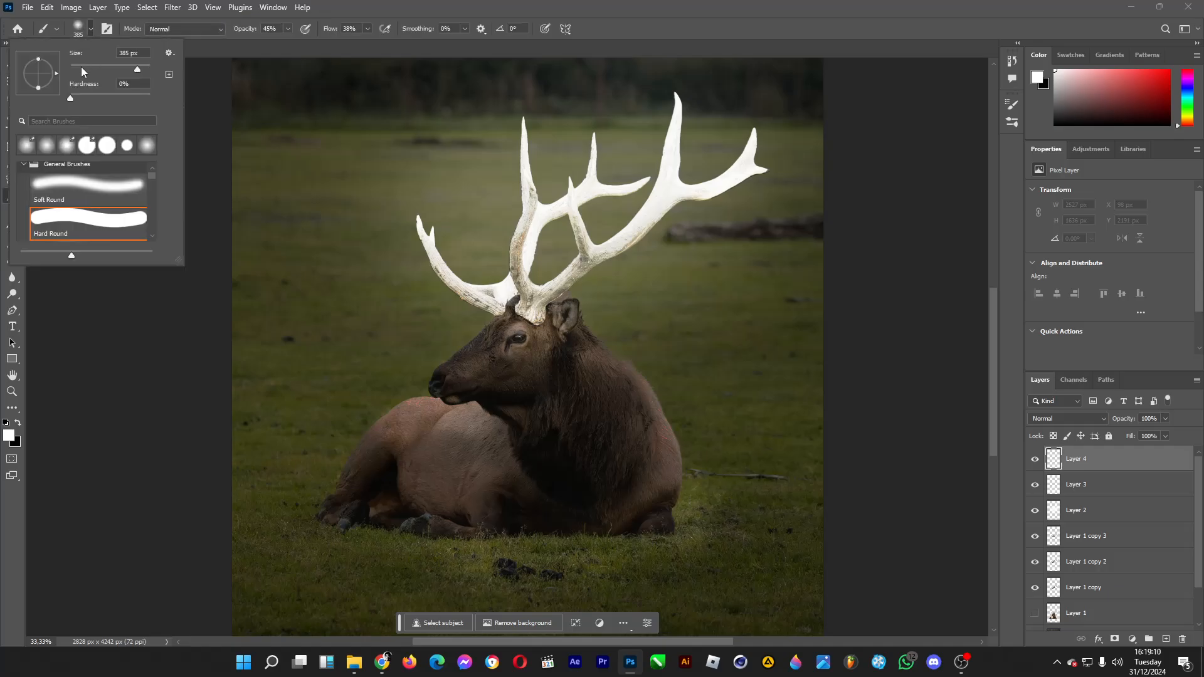
pyautogui.moveTo(86, 69); pyautogui.dragTo(76, 69)
pyautogui.moveTo(443, 319); pyautogui.dragTo(464, 330)
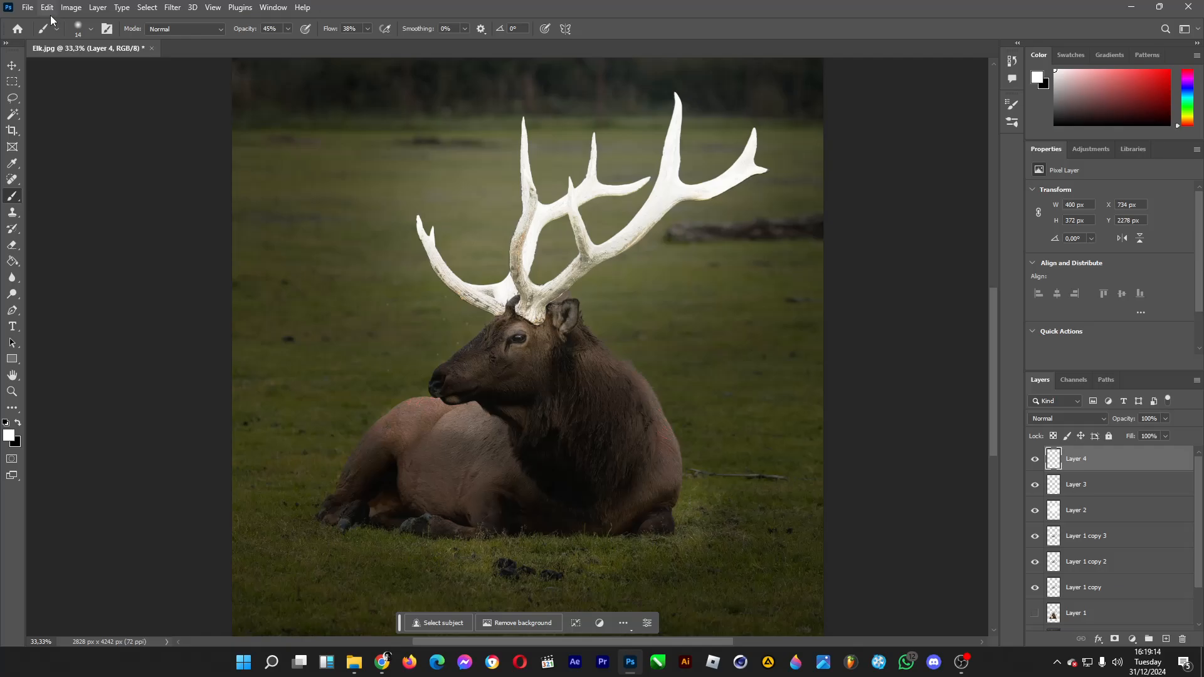
pyautogui.click(90, 28)
pyautogui.moveTo(74, 70); pyautogui.dragTo(74, 71)
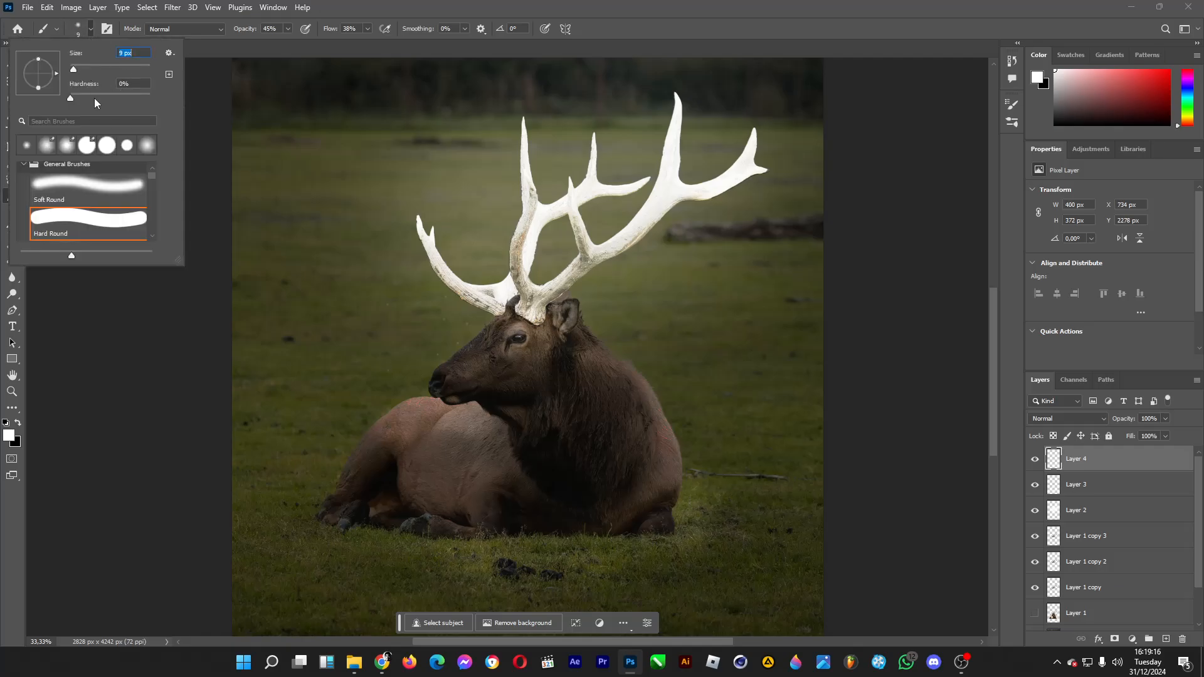
pyautogui.click(149, 100)
pyautogui.click(455, 336)
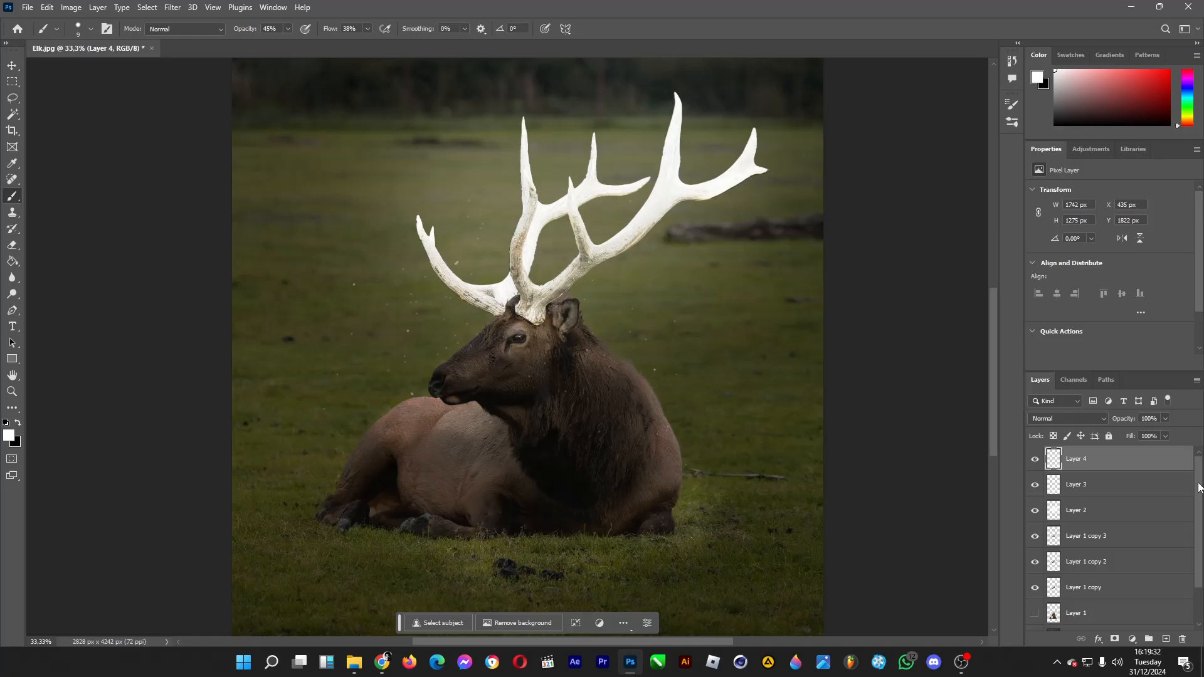
# Step: Duplicate the speck layer three times
pyautogui.hotkey('ctrl', 'j')
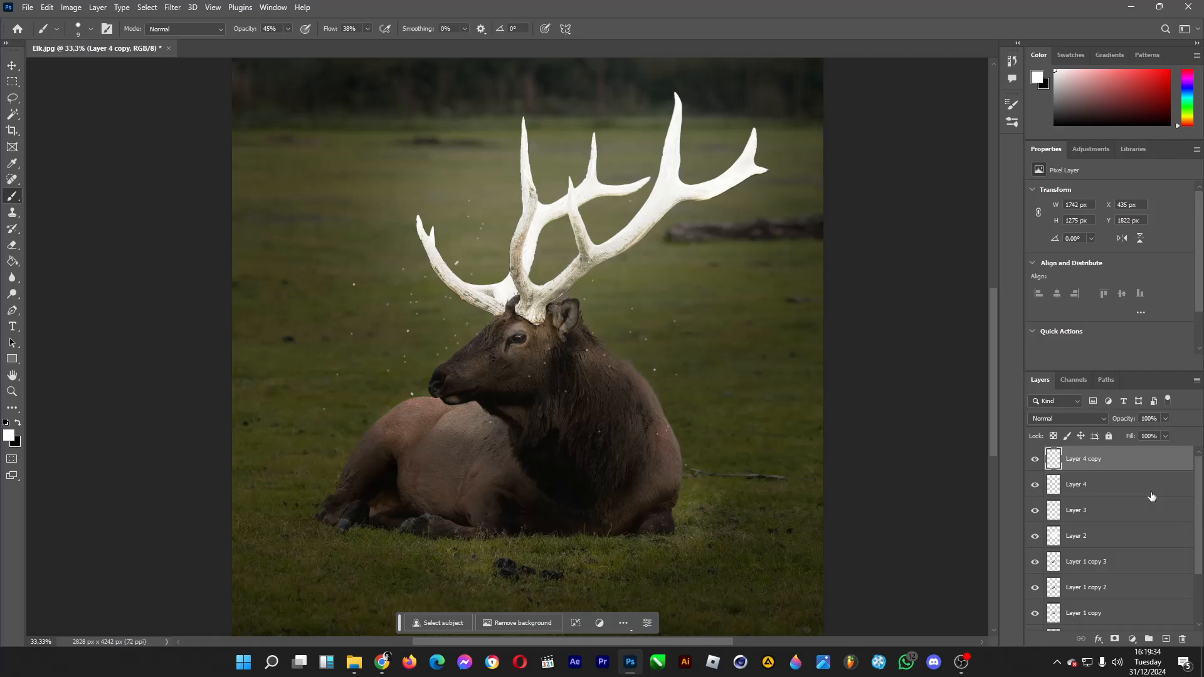
pyautogui.hotkey('ctrl', 'j')
pyautogui.hotkey('ctrl', 'j')
# Step: Merge the speck layer and its three copies into a single layer
pyautogui.keyDown('ctrl'); pyautogui.click(1114, 484); pyautogui.keyUp('ctrl')
pyautogui.keyDown('ctrl'); pyautogui.click(1105, 510); pyautogui.keyUp('ctrl')
pyautogui.keyDown('ctrl'); pyautogui.click(1102, 536); pyautogui.keyUp('ctrl')
pyautogui.rightClick(1098, 533)
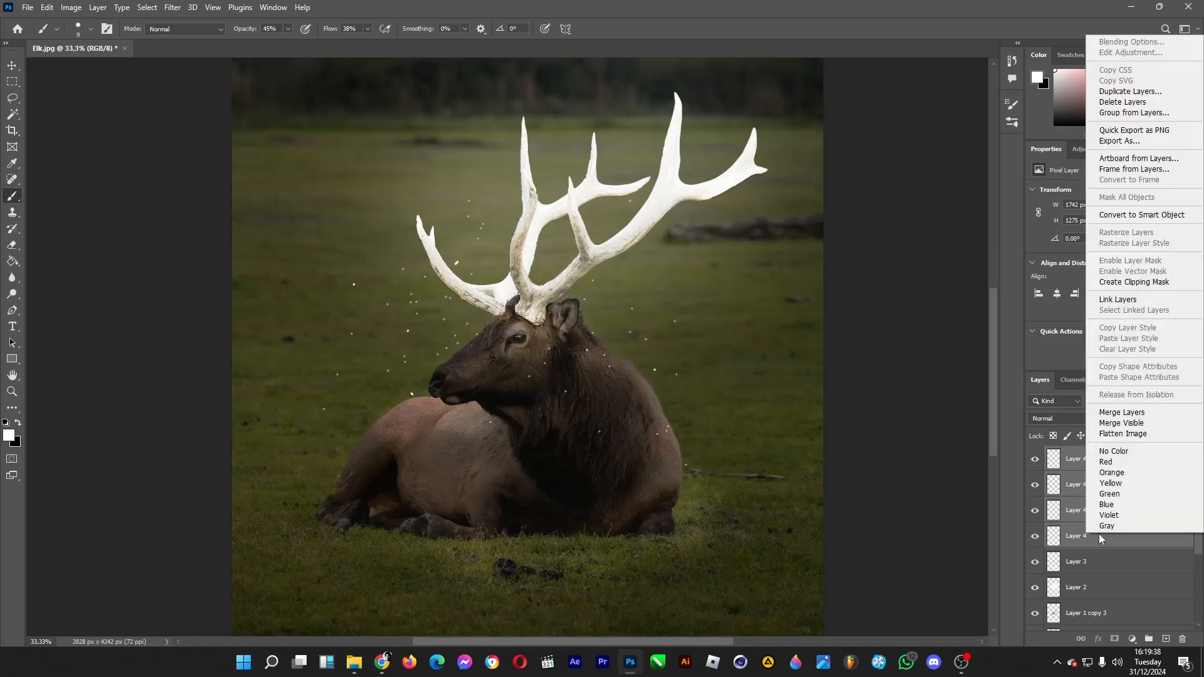
pyautogui.click(1121, 412)
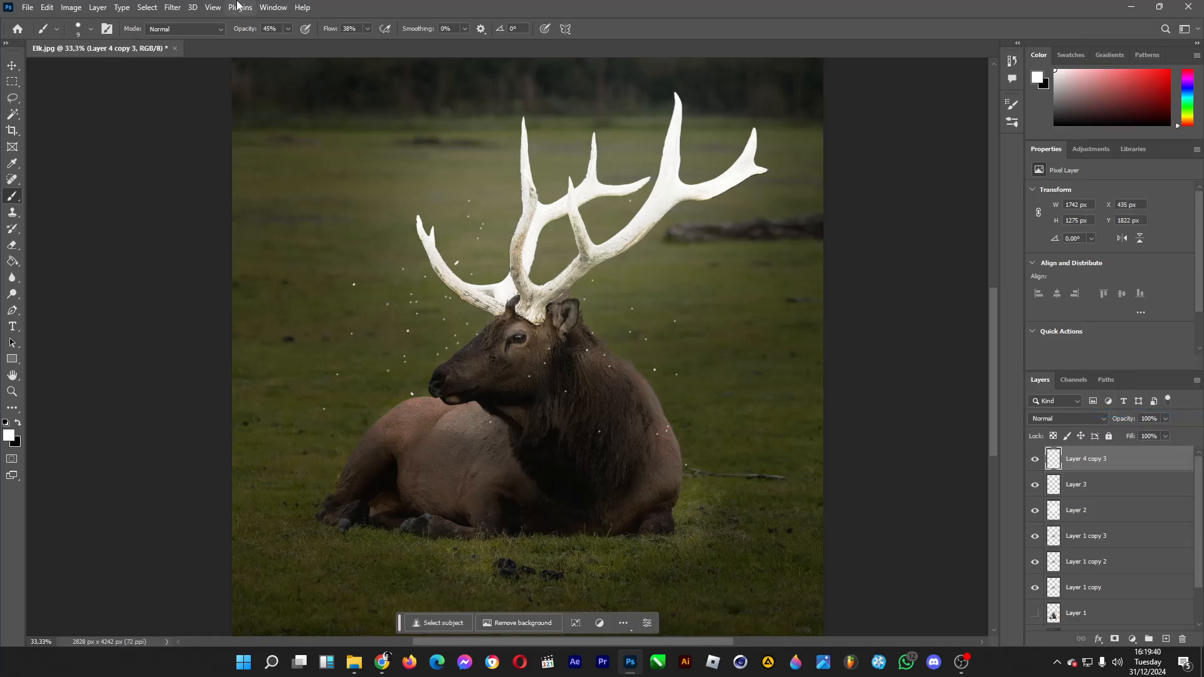
pyautogui.click(173, 8)
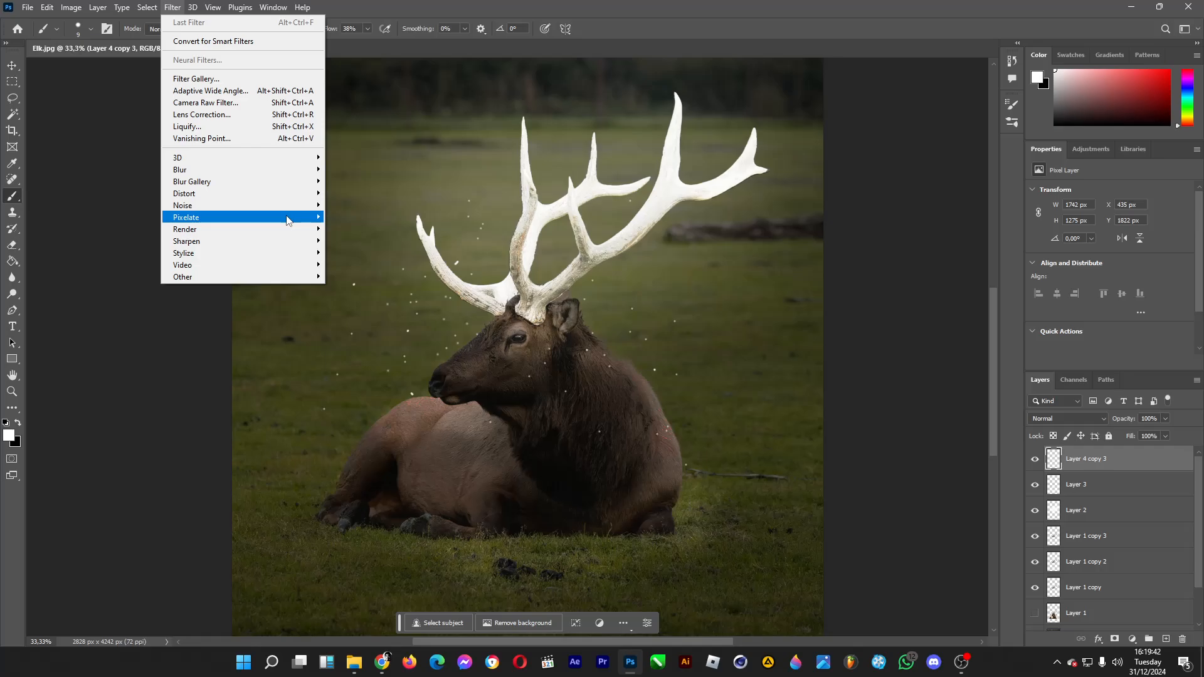
pyautogui.moveTo(288, 220)
pyautogui.moveTo(296, 260)
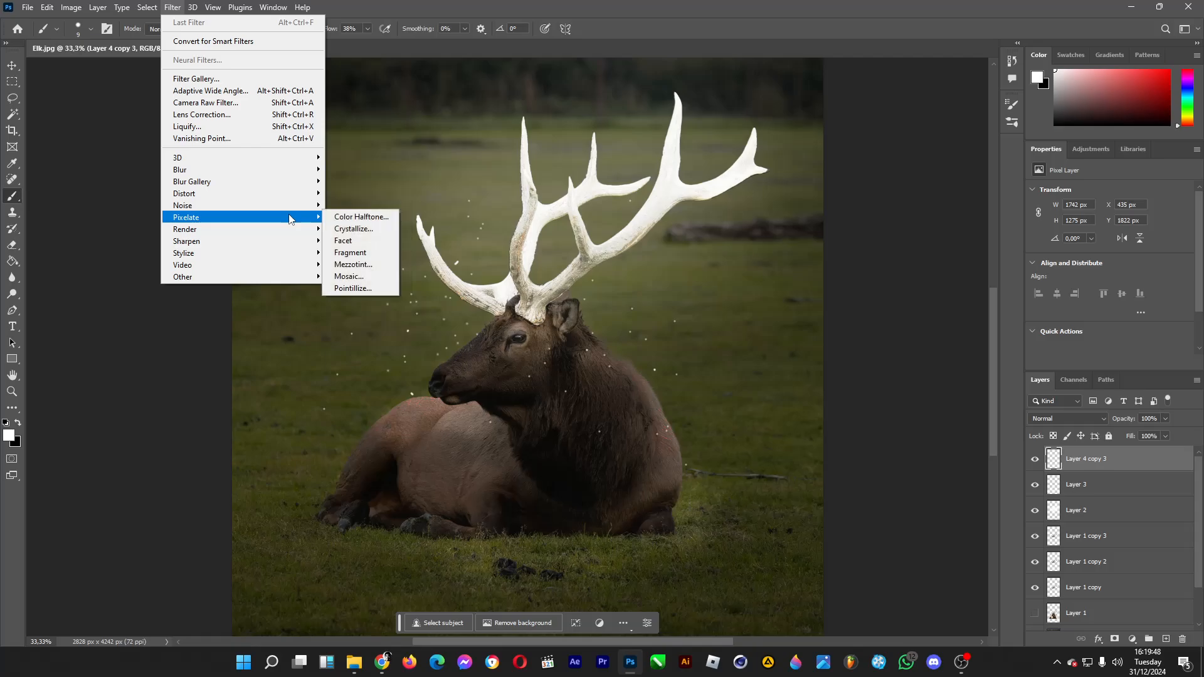
pyautogui.click(598, 7)
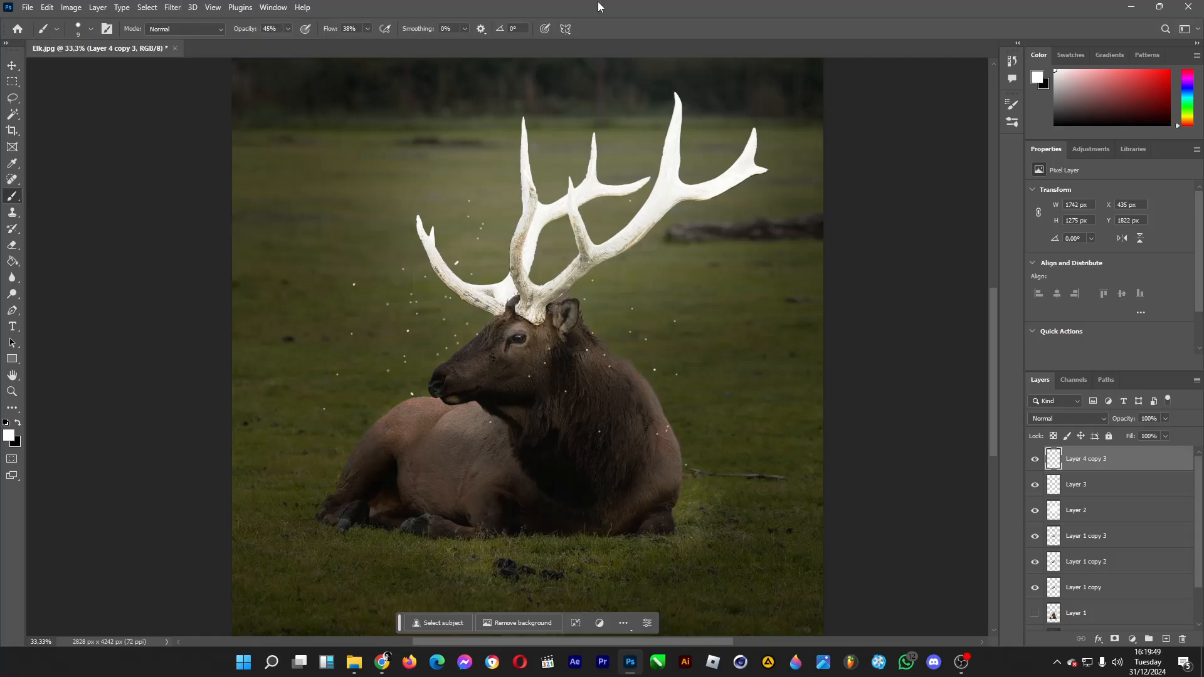
# Step: Give the speck layer a white Screen outer glow with 79% opacity, 4% spread and 38 px size, and rasterize the layer style
pyautogui.doubleClick(1139, 461)
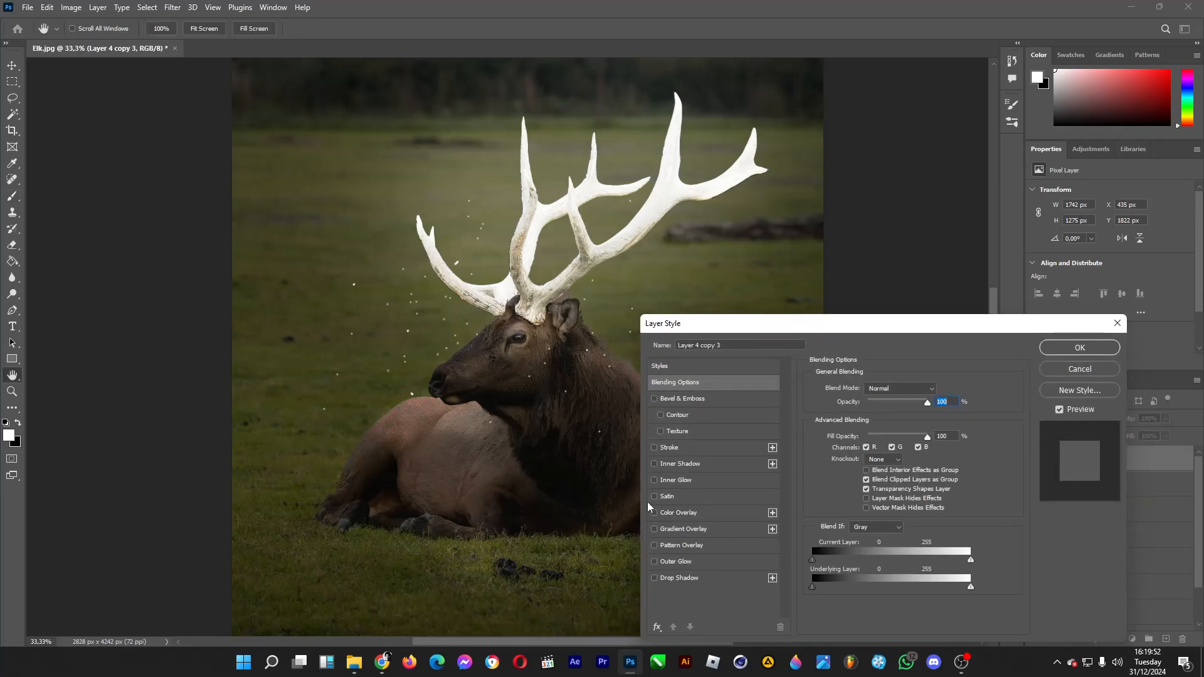
pyautogui.click(653, 561)
pyautogui.click(674, 561)
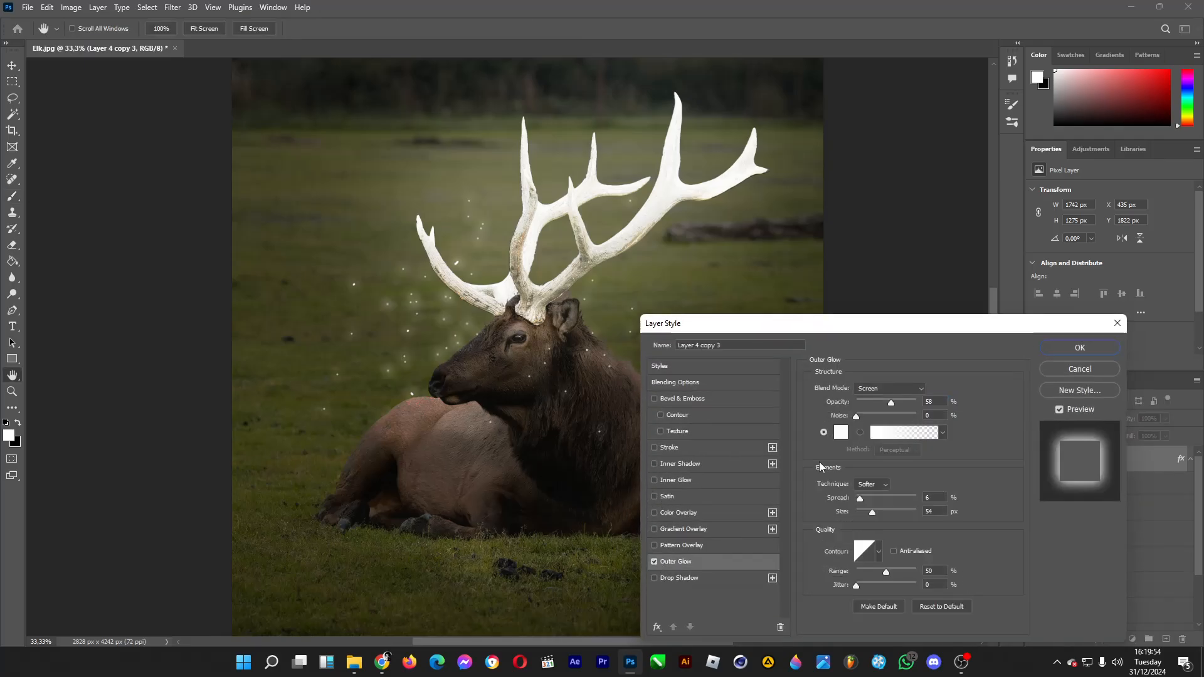
pyautogui.moveTo(893, 401); pyautogui.dragTo(902, 400)
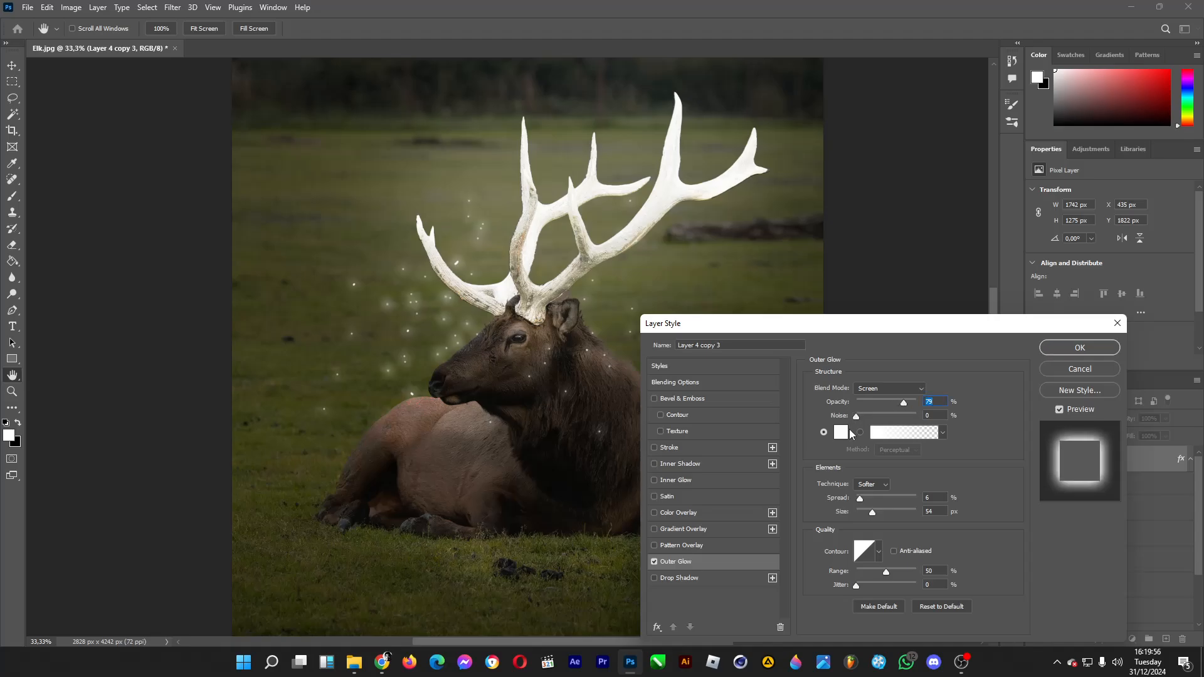
pyautogui.moveTo(888, 495)
pyautogui.mouseDown()
pyautogui.moveTo(854, 499)
pyautogui.moveTo(881, 510)
pyautogui.moveTo(869, 510)
pyautogui.mouseUp()
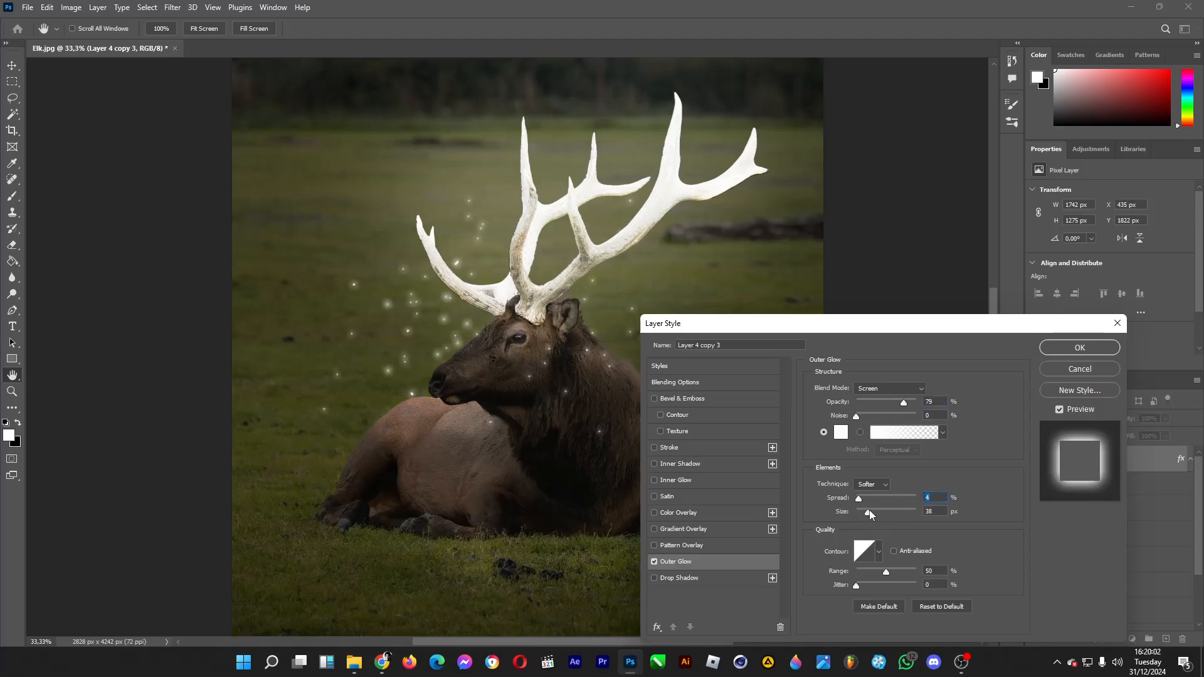
pyautogui.click(1090, 348)
pyautogui.rightClick(1127, 456)
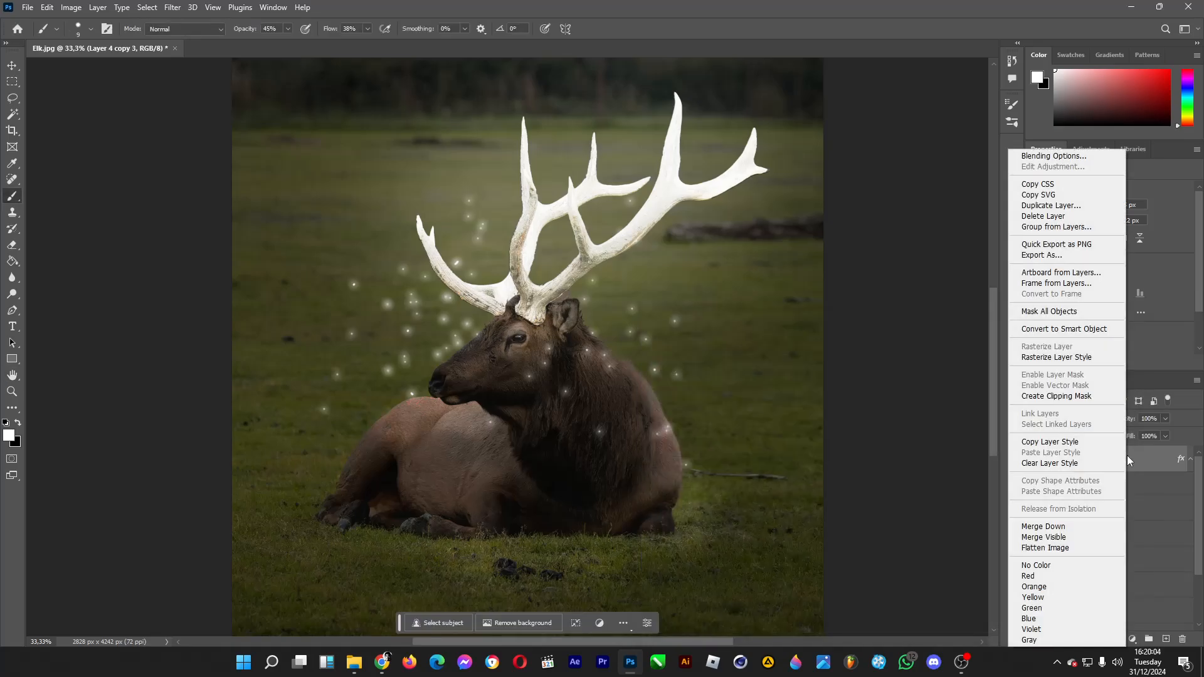
pyautogui.click(1066, 359)
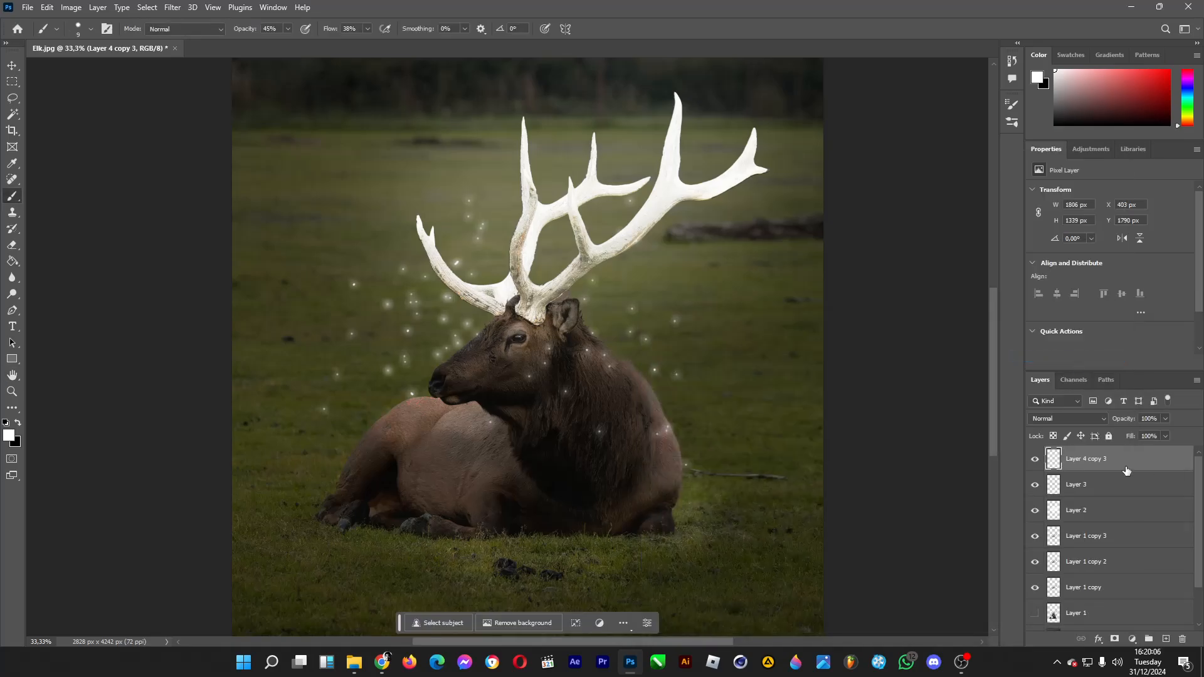
# Step: Duplicate the glowing speck layer and set the copy's blend mode to Soft Light
pyautogui.hotkey('ctrl', 'j')
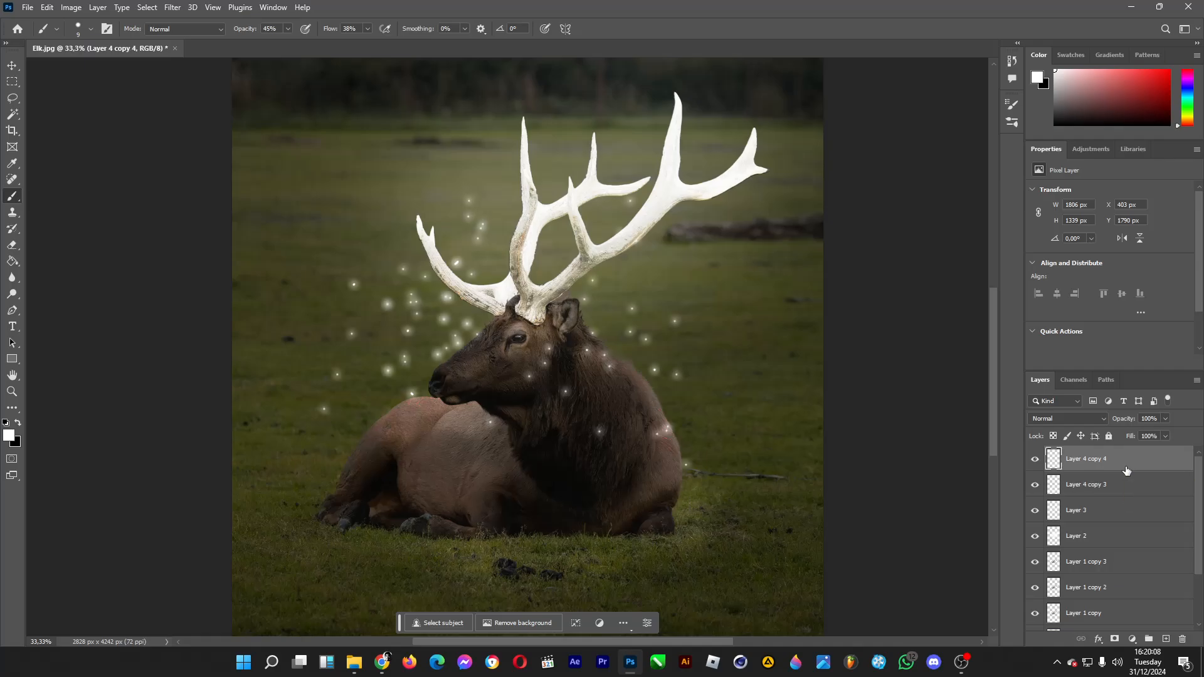
pyautogui.click(1080, 416)
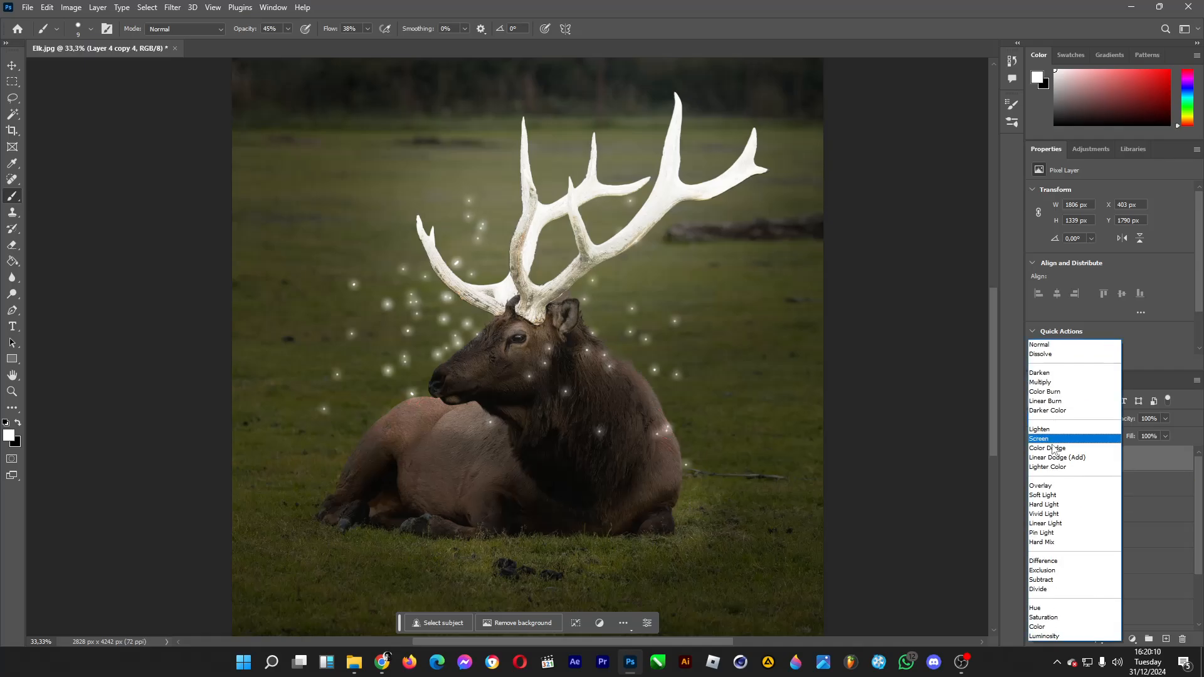
pyautogui.click(1053, 496)
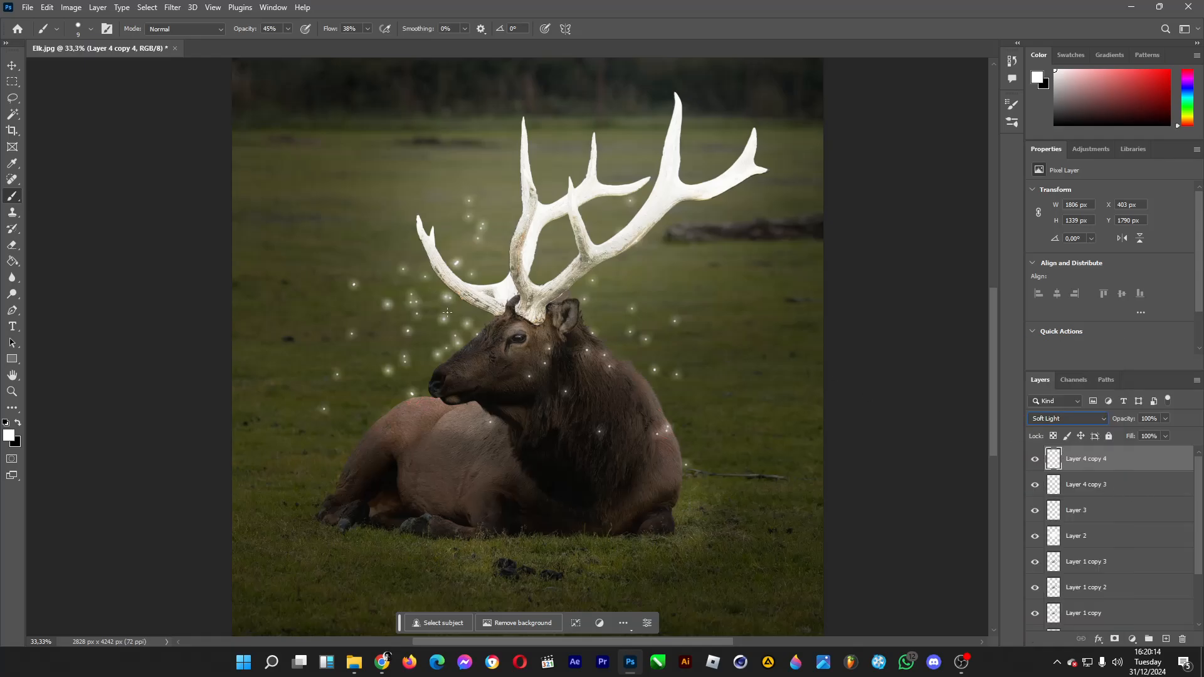
# Step: Merge the Soft Light speck copy with the original glowing speck layer
pyautogui.keyDown('shift'); pyautogui.click(1099, 492); pyautogui.keyUp('shift')
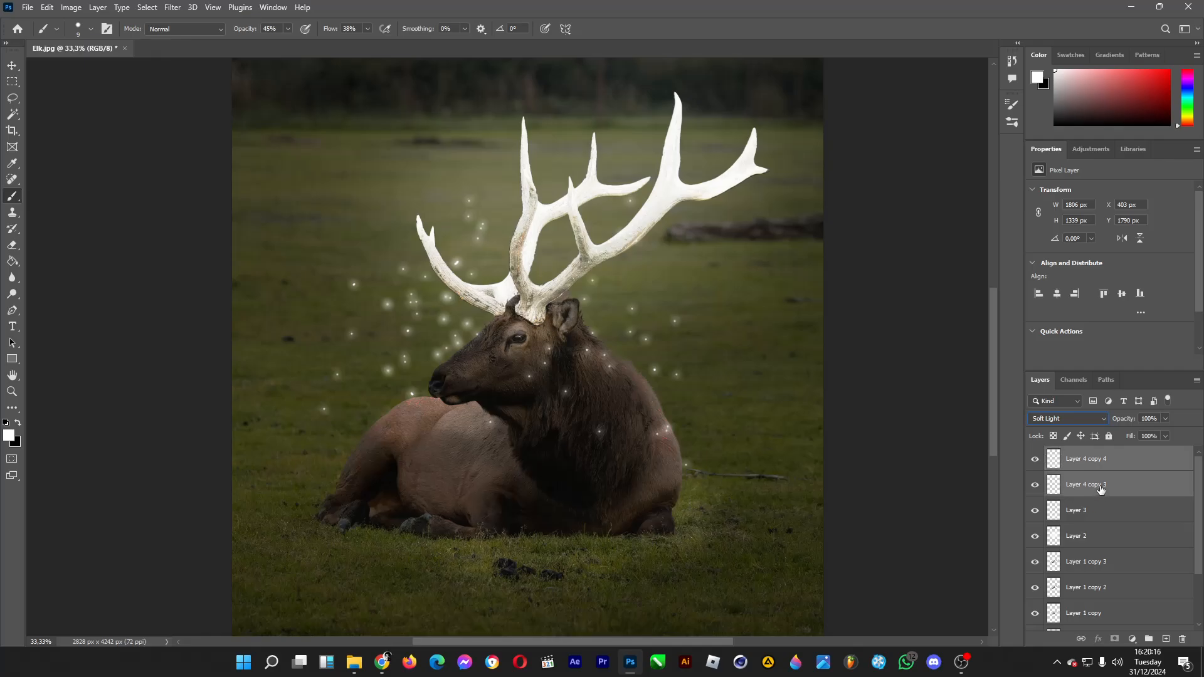
pyautogui.rightClick(1099, 490)
pyautogui.click(1053, 526)
# Step: Set the Eraser brush size to 143 px and reduce the merged speck layer's opacity to 71%
pyautogui.press('e')
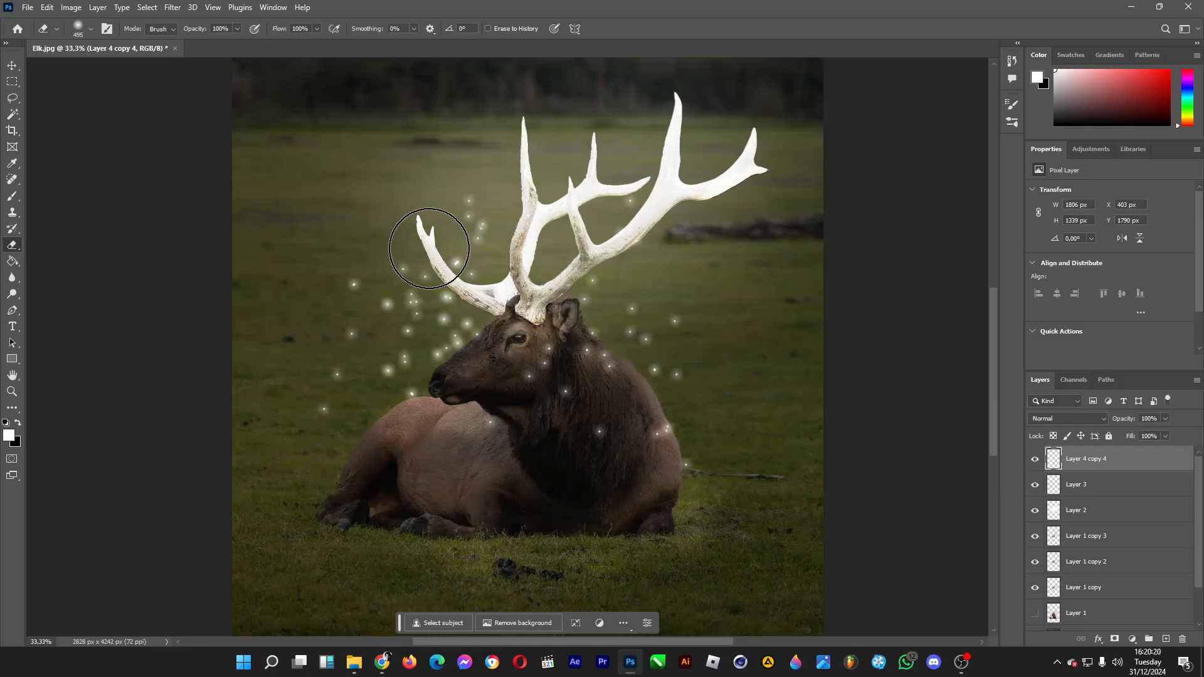
pyautogui.click(91, 30)
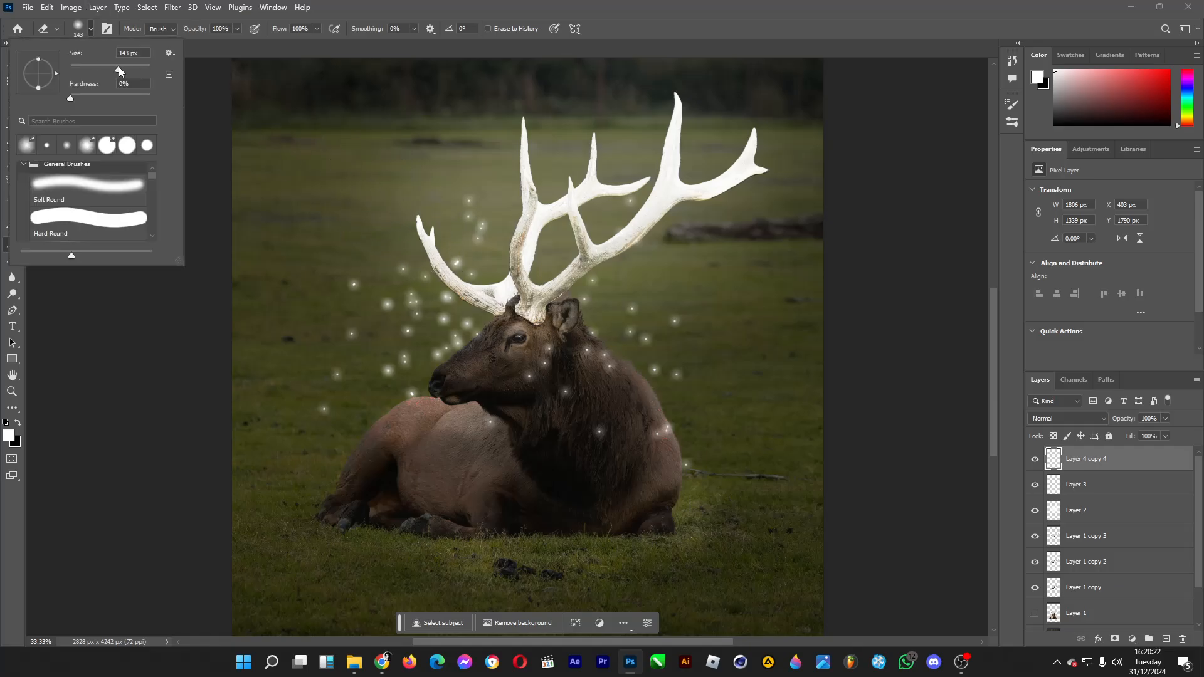
pyautogui.click(444, 254)
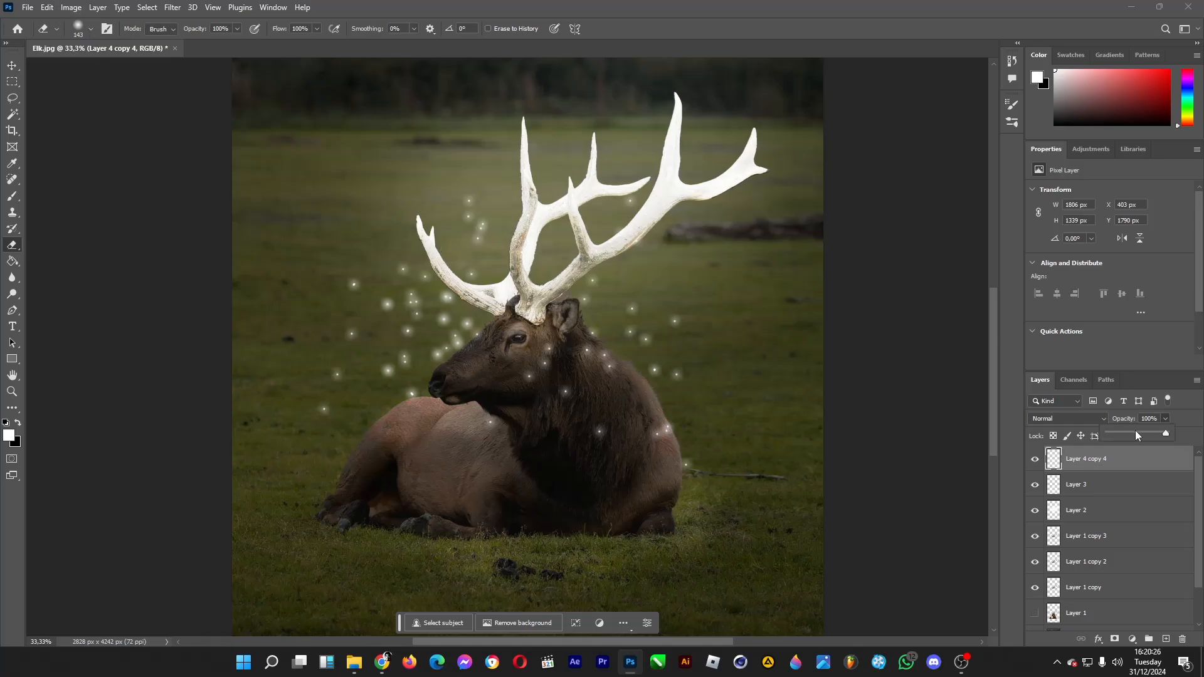
pyautogui.click(1135, 432)
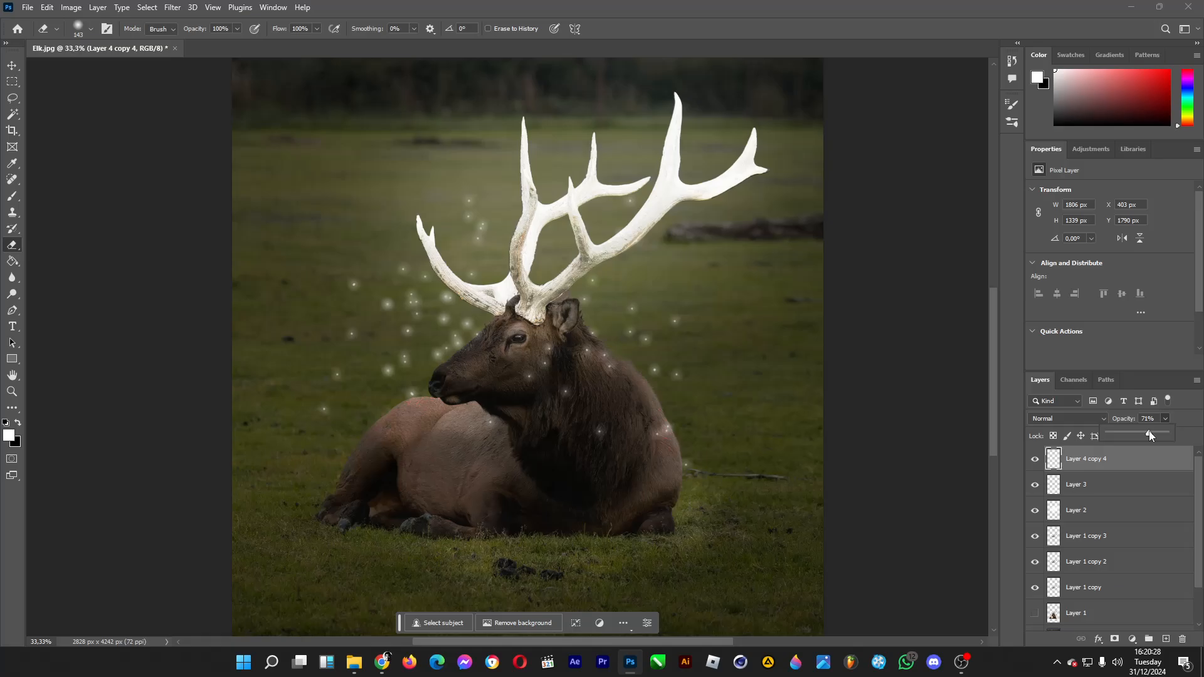
pyautogui.click(11, 391)
pyautogui.click(95, 28)
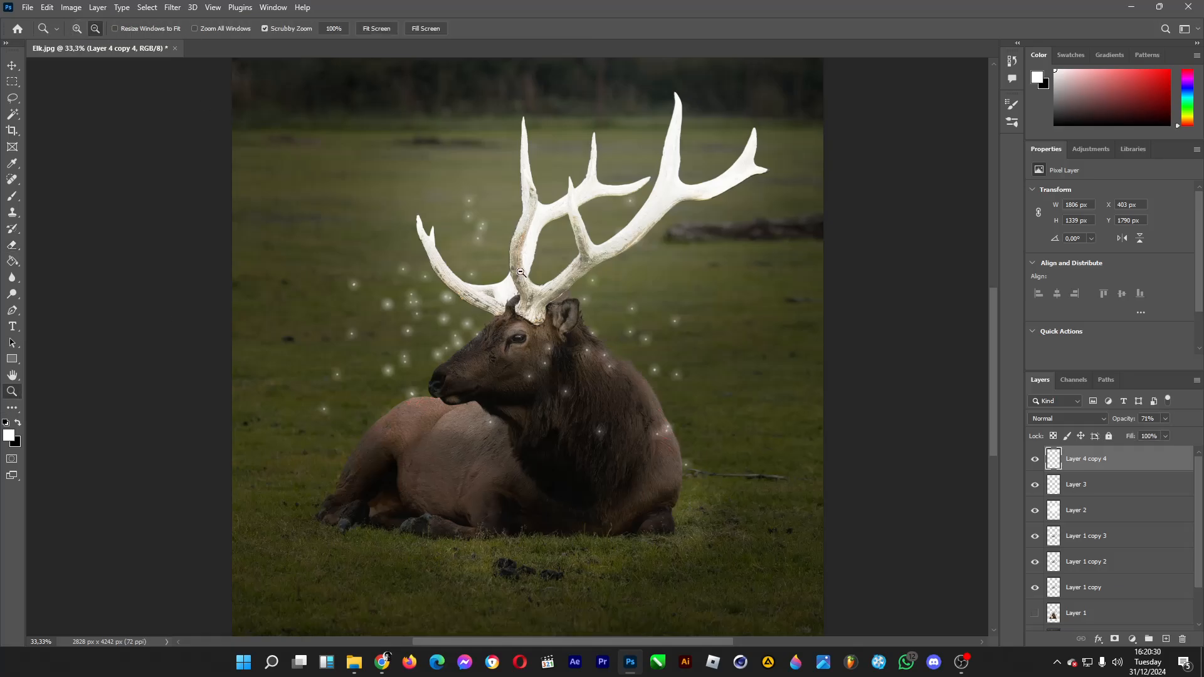
pyautogui.click(563, 283)
pyautogui.scroll(-1, 682, 391)
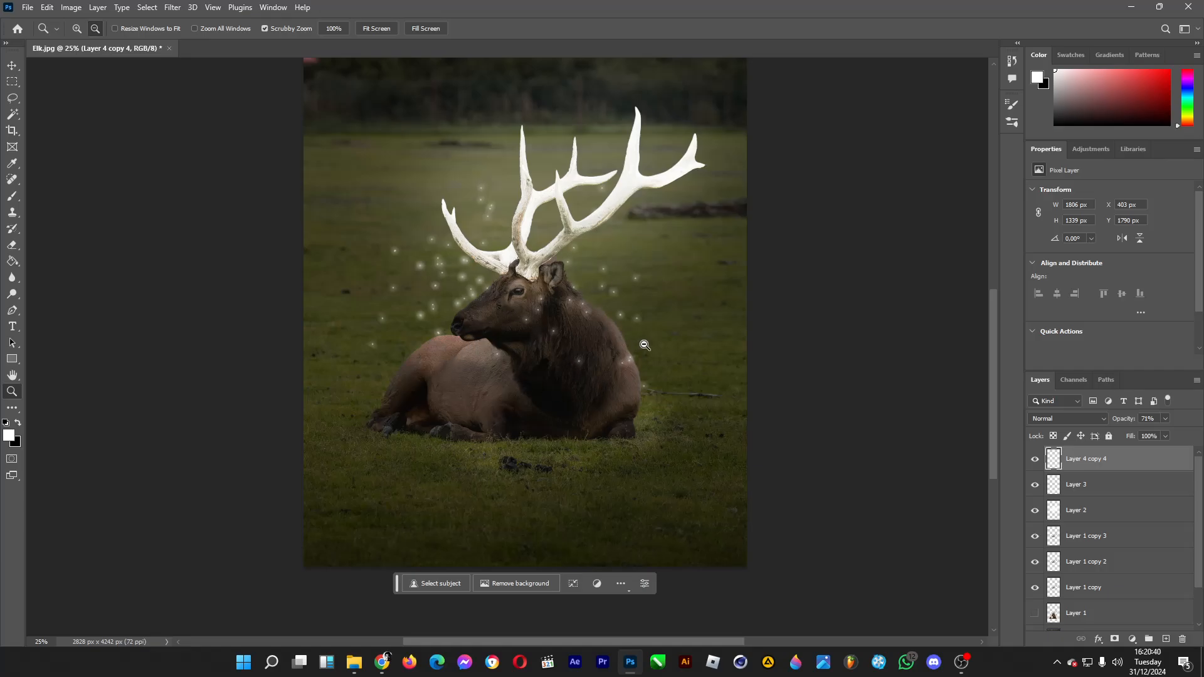
pyautogui.click(77, 28)
pyautogui.click(478, 164)
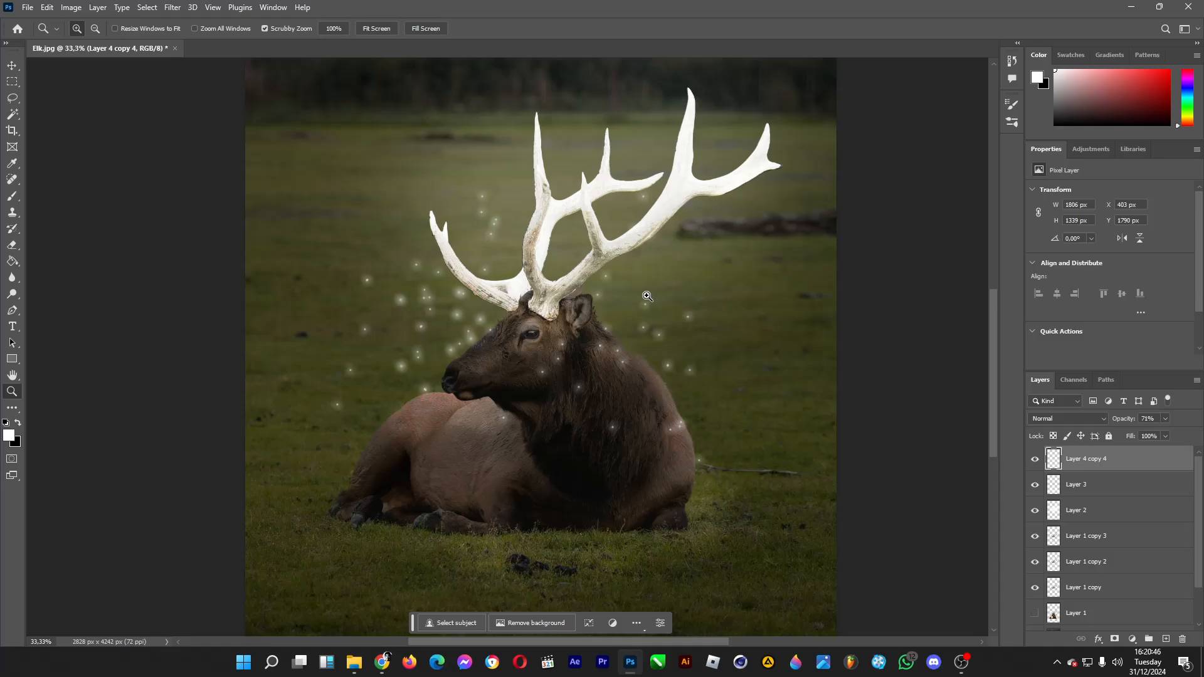
# Step: Erase the lower edge of the brightened antlers on Layer 1 copy where they meet the elk's head
pyautogui.scroll(-2, 1131, 561)
pyautogui.click(1085, 541)
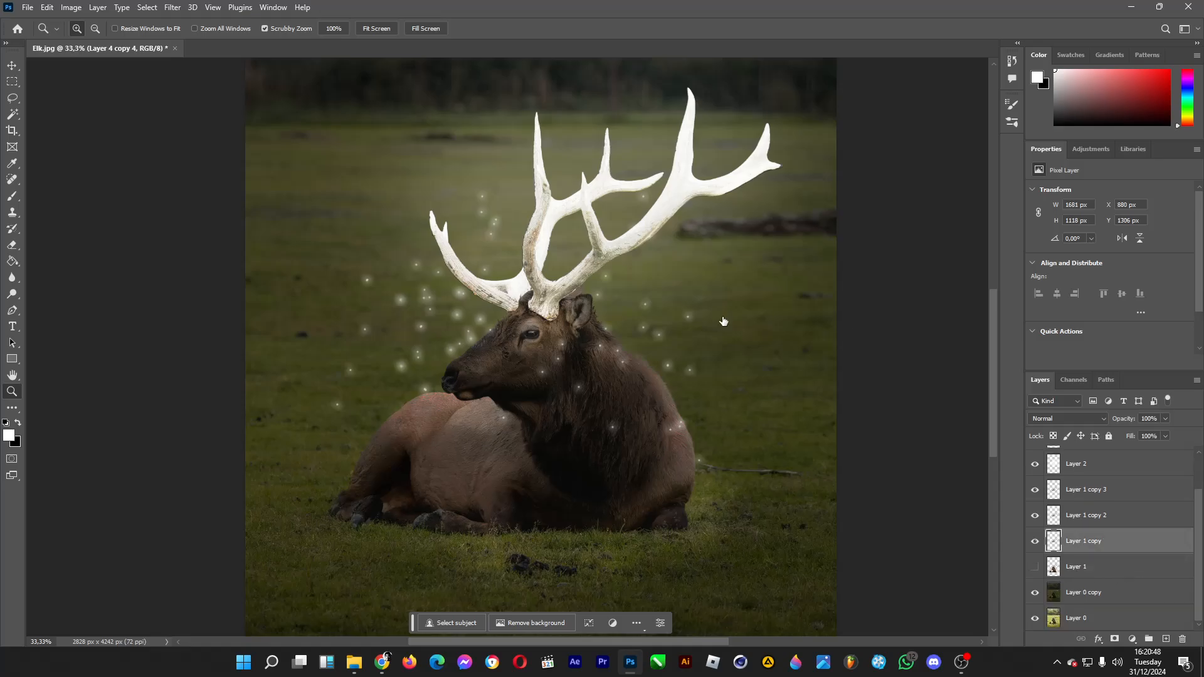
pyautogui.press('e')
pyautogui.moveTo(583, 301)
pyautogui.mouseDown()
pyautogui.moveTo(551, 327)
pyautogui.moveTo(538, 326)
pyautogui.moveTo(543, 310)
pyautogui.moveTo(521, 319)
pyautogui.moveTo(528, 301)
pyautogui.moveTo(537, 315)
pyautogui.mouseUp()
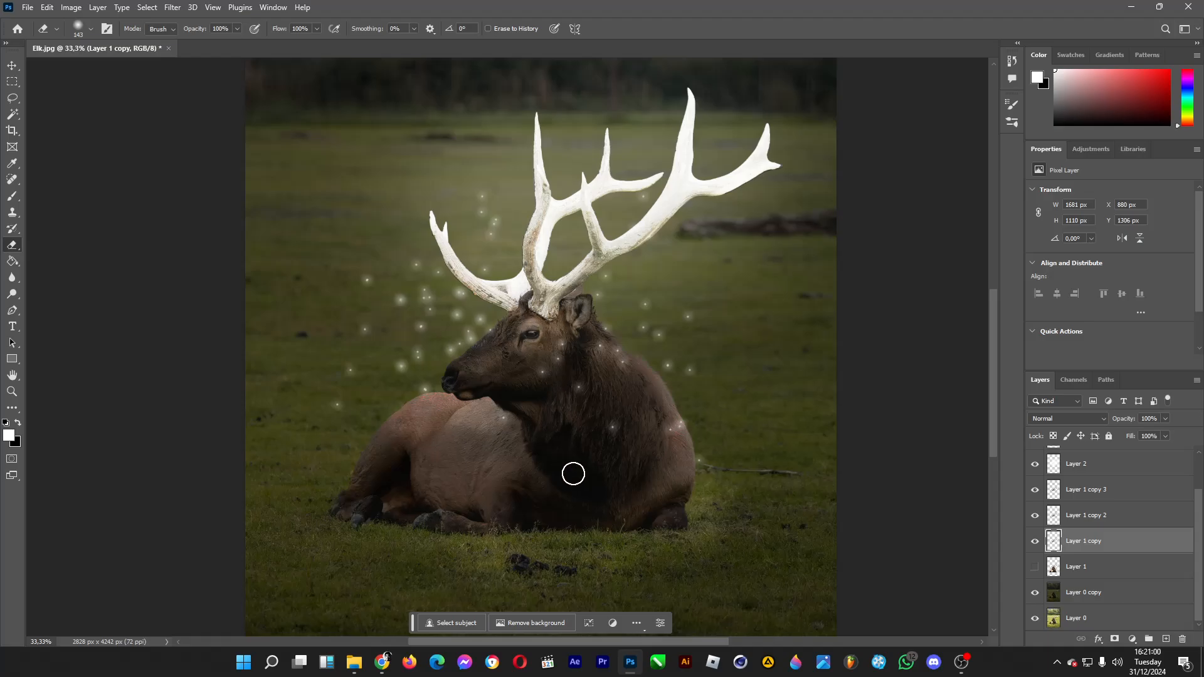